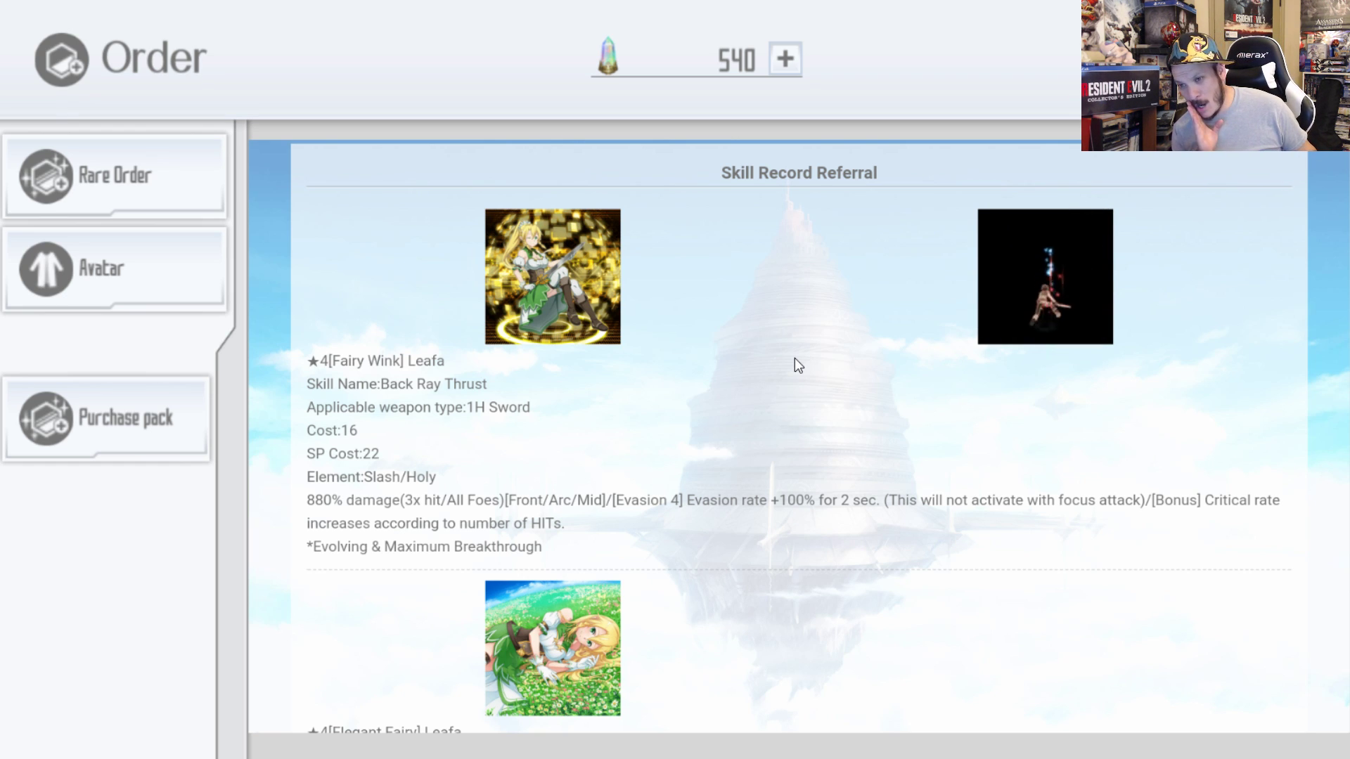
{"action": "scroll", "coordinate": [795, 358], "scroll_direction": "down", "scroll_amount": 4}
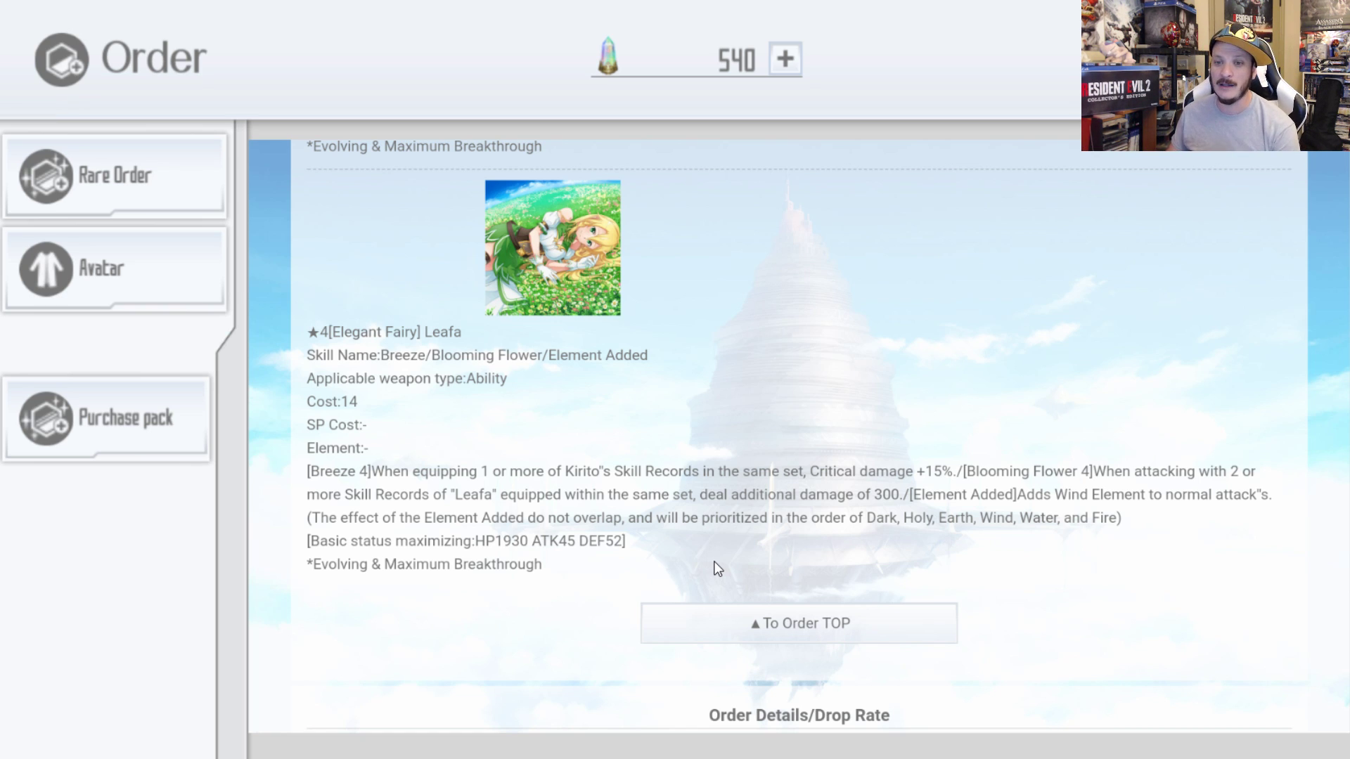
{"action": "scroll", "coordinate": [788, 537], "scroll_direction": "down", "scroll_amount": 3}
{"action": "scroll", "coordinate": [950, 570], "scroll_direction": "down", "scroll_amount": 6}
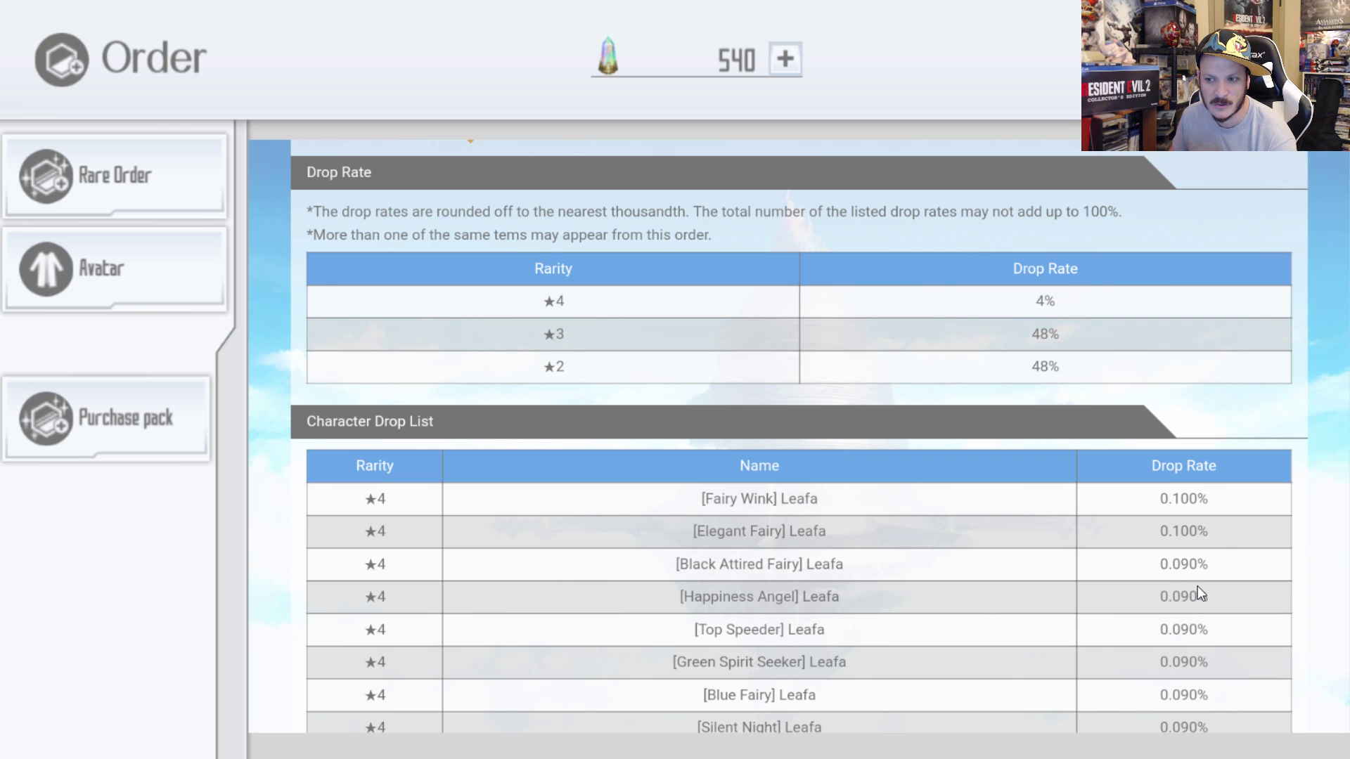
{"action": "scroll", "coordinate": [1002, 496], "scroll_direction": "up", "scroll_amount": 2}
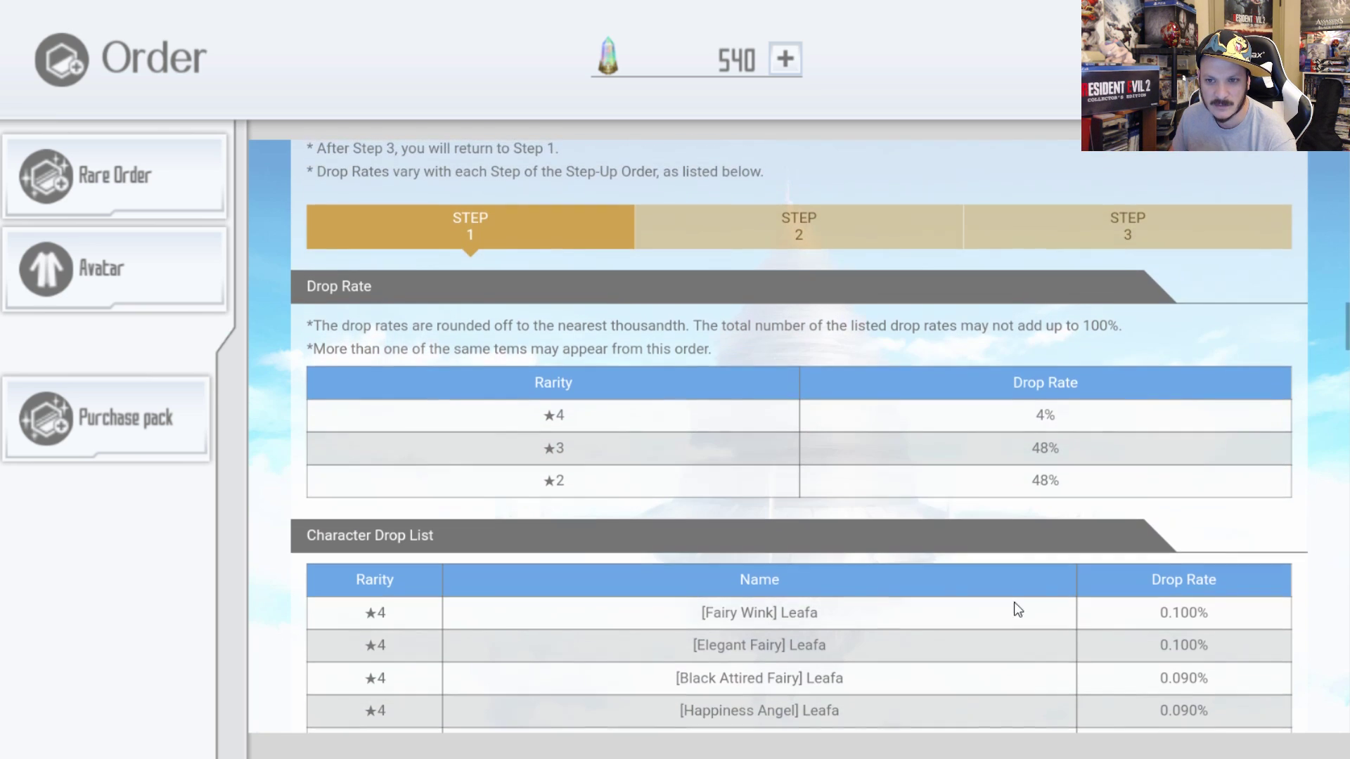
Compare the Step 2 and Step 3 drop rates of Leafa's Birthday Order.
{"action": "left_click", "coordinate": [822, 218]}
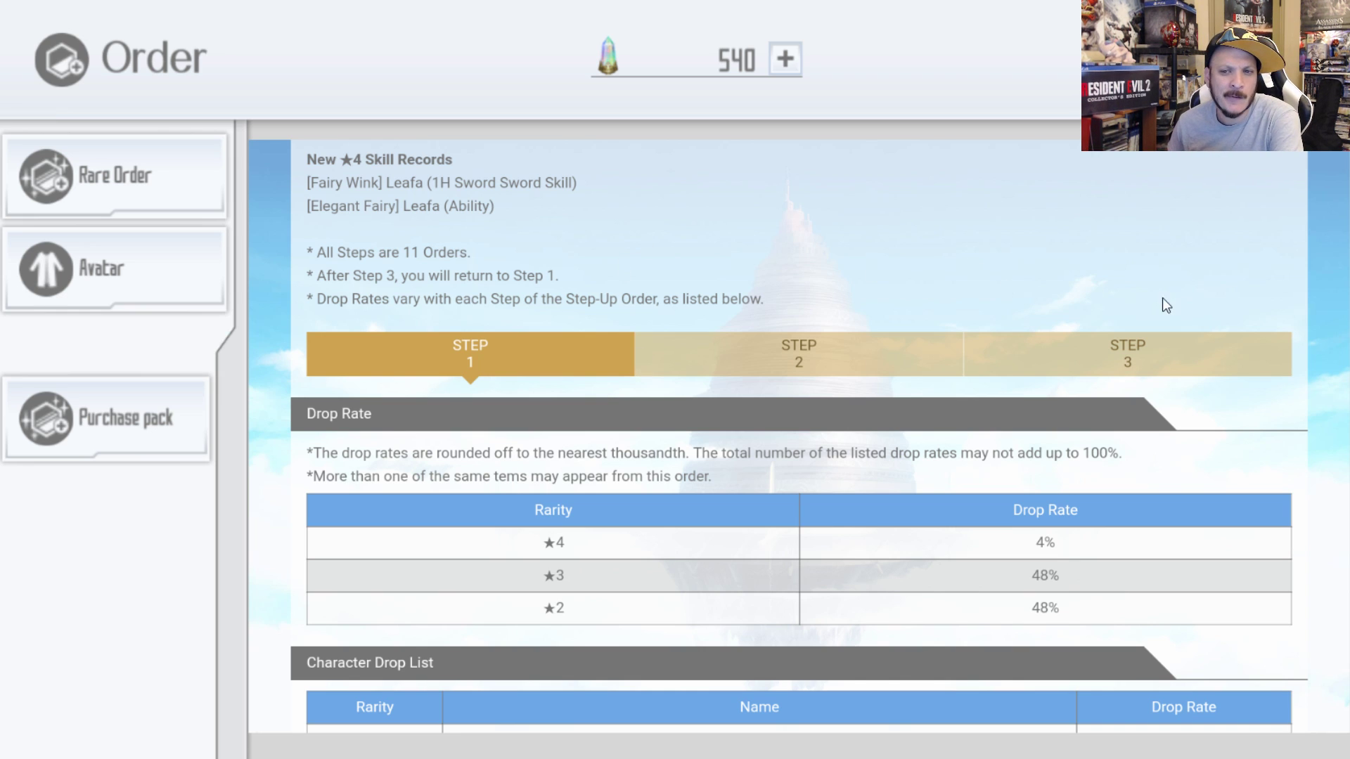
{"action": "left_click", "coordinate": [1161, 359]}
{"action": "scroll", "coordinate": [1050, 212], "scroll_direction": "down", "scroll_amount": 4}
{"action": "scroll", "coordinate": [1037, 283], "scroll_direction": "down", "scroll_amount": 2}
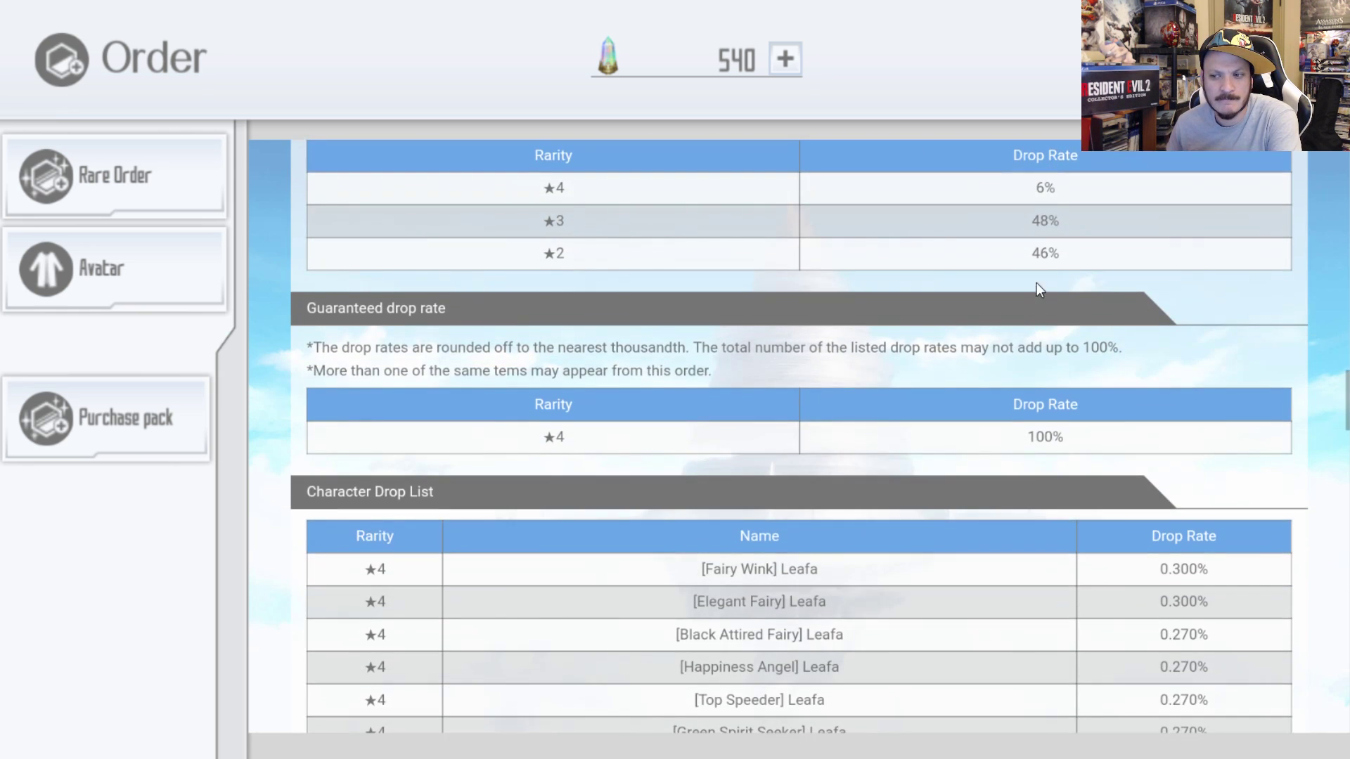
{"action": "scroll", "coordinate": [1009, 182], "scroll_direction": "down", "scroll_amount": 3}
{"action": "scroll", "coordinate": [1010, 183], "scroll_direction": "down", "scroll_amount": 2}
{"action": "scroll", "coordinate": [980, 256], "scroll_direction": "down", "scroll_amount": 3}
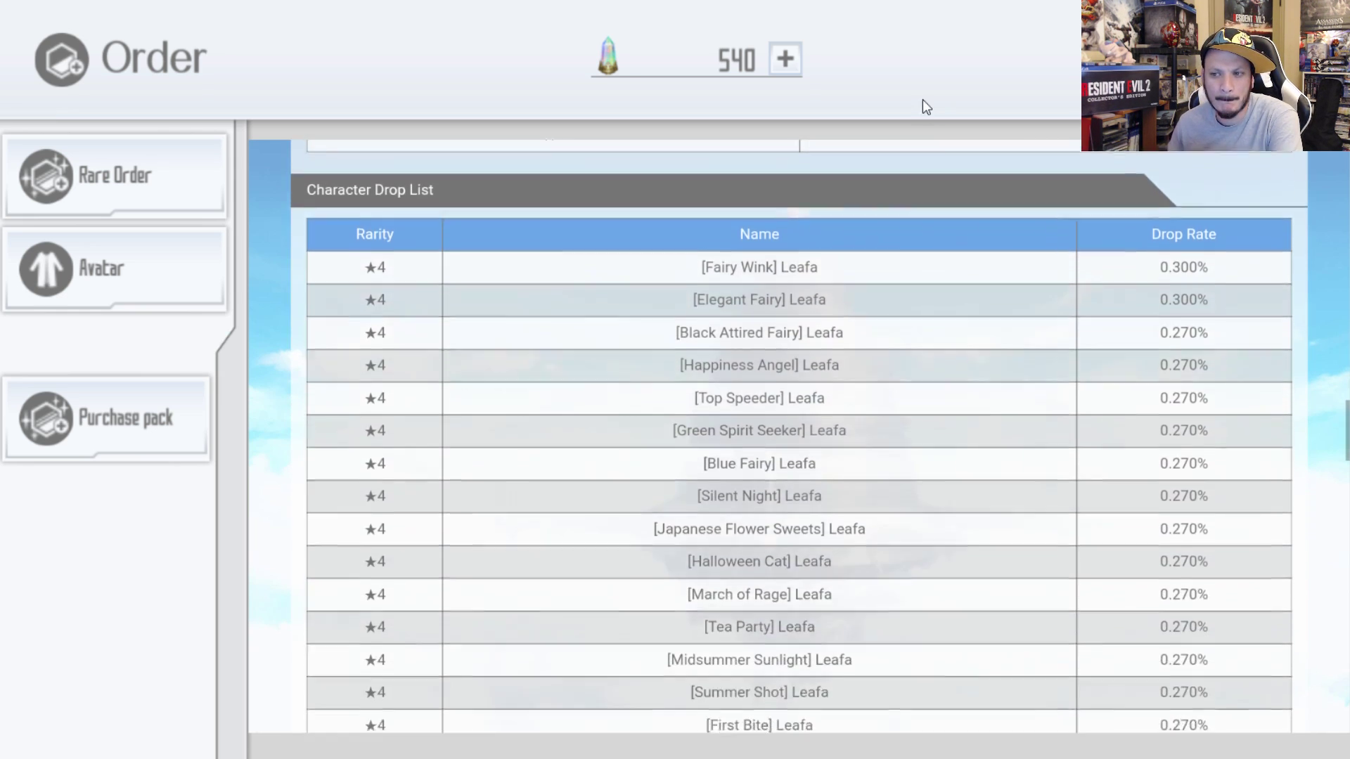
{"action": "scroll", "coordinate": [633, 422], "scroll_direction": "down", "scroll_amount": 5}
{"action": "scroll", "coordinate": [408, 545], "scroll_direction": "up", "scroll_amount": 1}
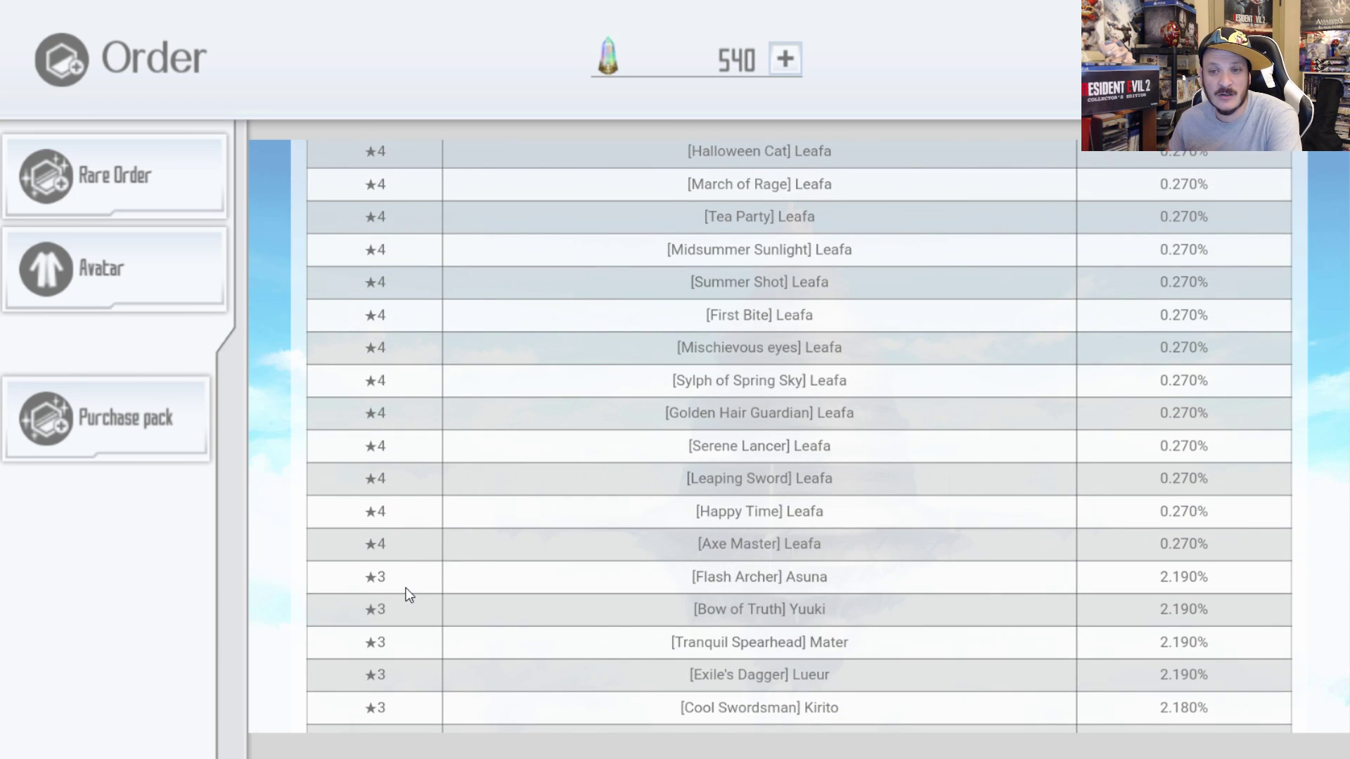
{"action": "scroll", "coordinate": [427, 537], "scroll_direction": "up", "scroll_amount": 2}
{"action": "scroll", "coordinate": [464, 527], "scroll_direction": "up", "scroll_amount": 3}
{"action": "scroll", "coordinate": [464, 548], "scroll_direction": "up", "scroll_amount": 3}
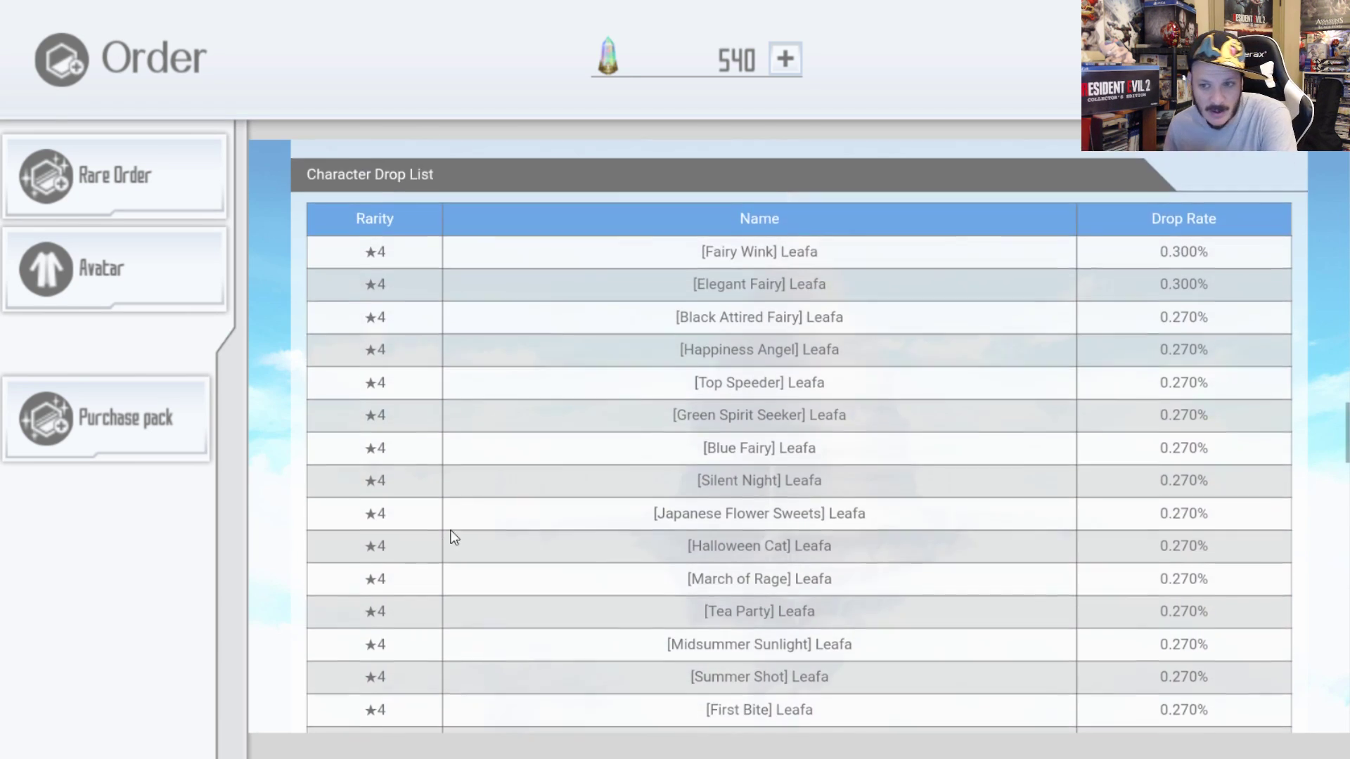
{"action": "scroll", "coordinate": [465, 573], "scroll_direction": "up", "scroll_amount": 2}
{"action": "scroll", "coordinate": [465, 565], "scroll_direction": "up", "scroll_amount": 4}
{"action": "scroll", "coordinate": [528, 633], "scroll_direction": "up", "scroll_amount": 3}
{"action": "scroll", "coordinate": [686, 443], "scroll_direction": "up", "scroll_amount": 3}
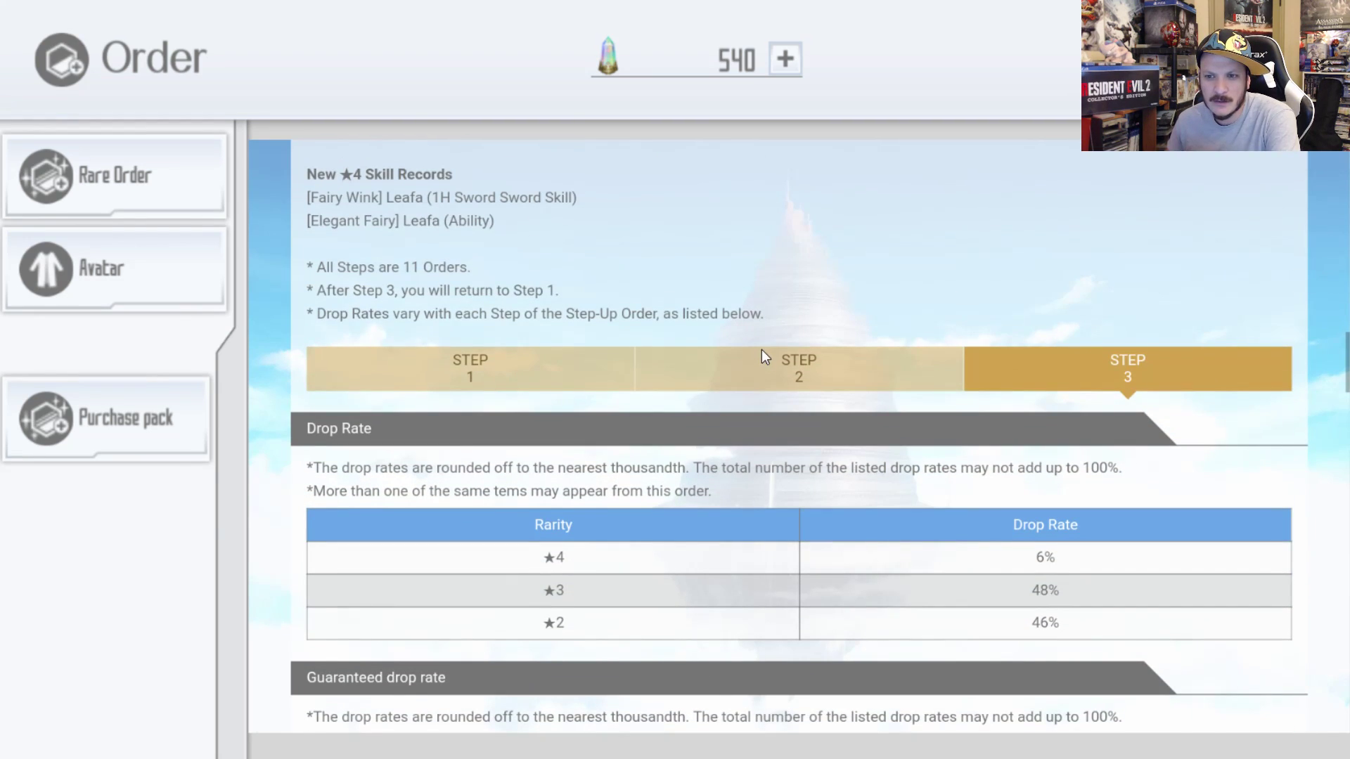
{"action": "scroll", "coordinate": [791, 338], "scroll_direction": "down", "scroll_amount": 4}
{"action": "scroll", "coordinate": [1002, 580], "scroll_direction": "up", "scroll_amount": 3}
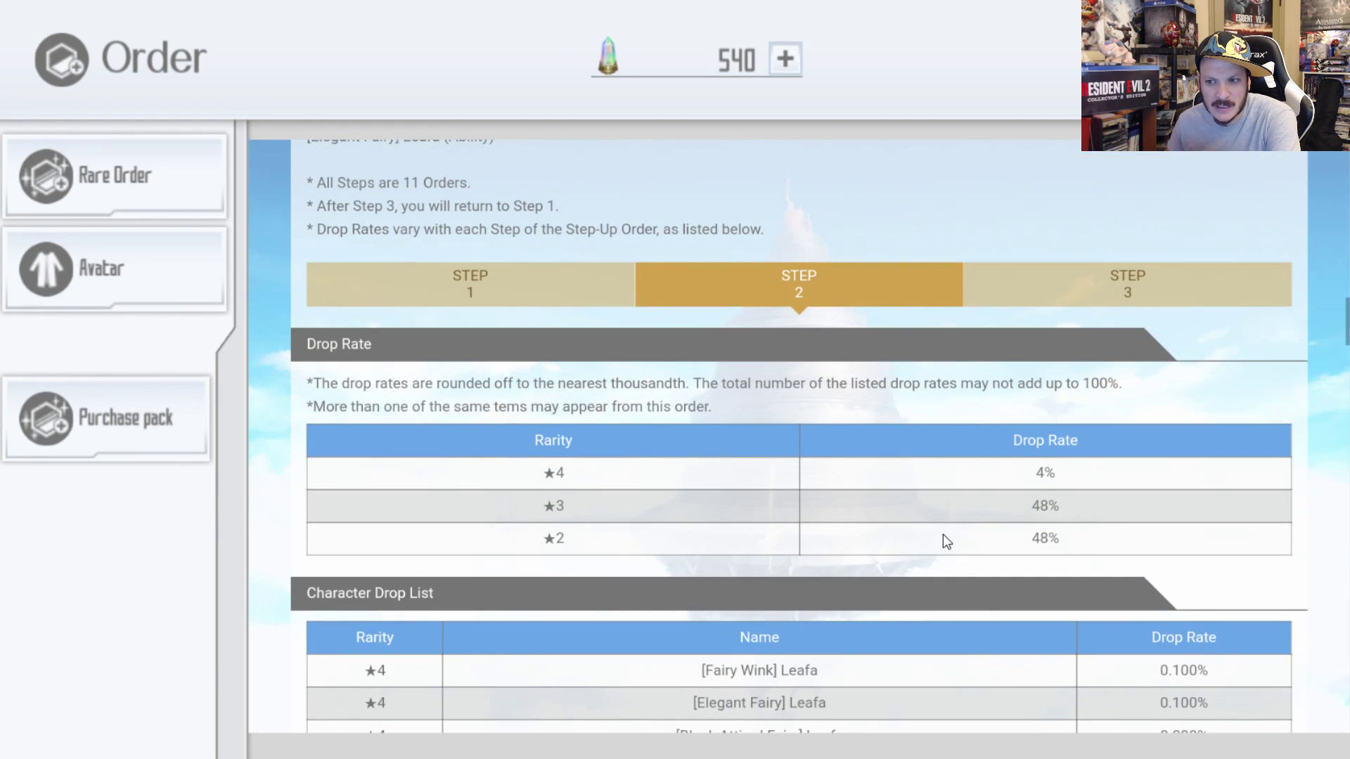
{"action": "scroll", "coordinate": [917, 422], "scroll_direction": "up", "scroll_amount": 4}
{"action": "scroll", "coordinate": [885, 311], "scroll_direction": "up", "scroll_amount": 5}
{"action": "scroll", "coordinate": [906, 469], "scroll_direction": "up", "scroll_amount": 1}
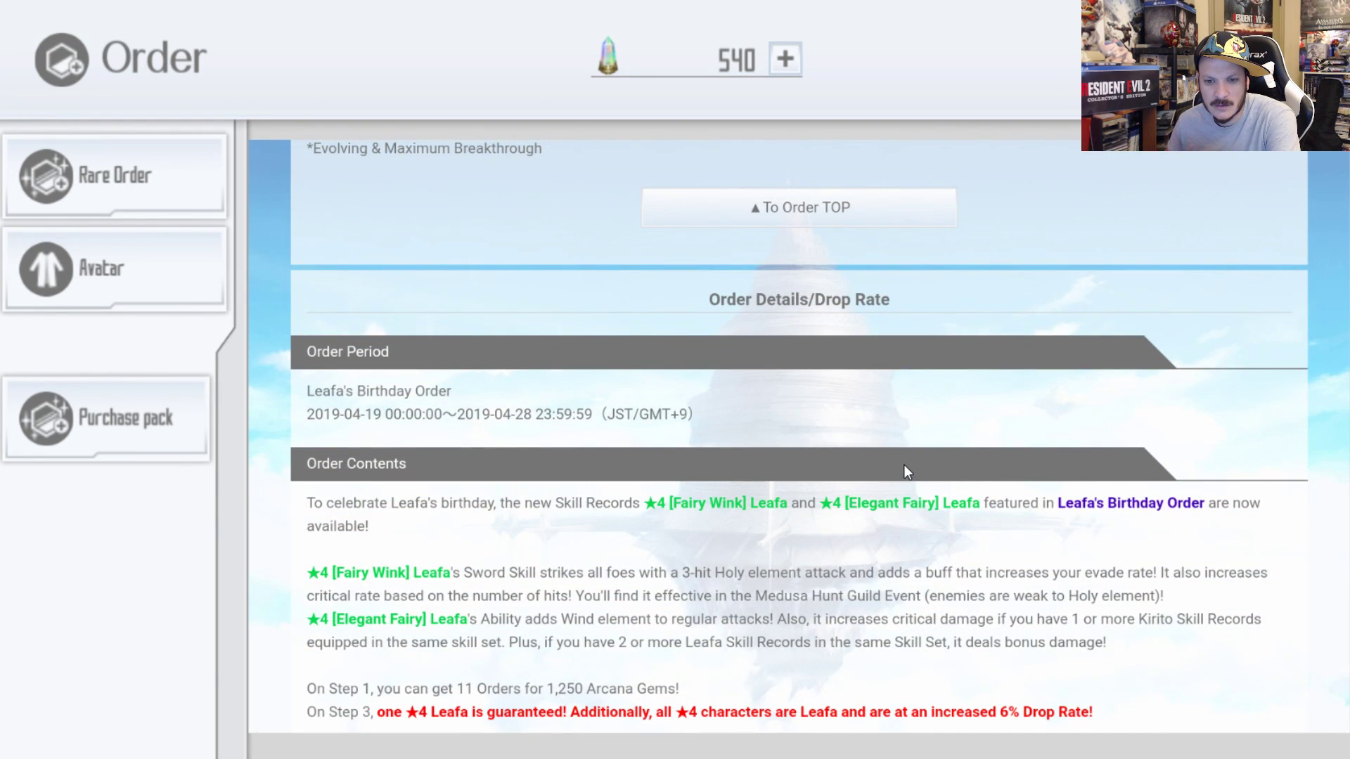
{"action": "scroll", "coordinate": [905, 490], "scroll_direction": "up", "scroll_amount": 5}
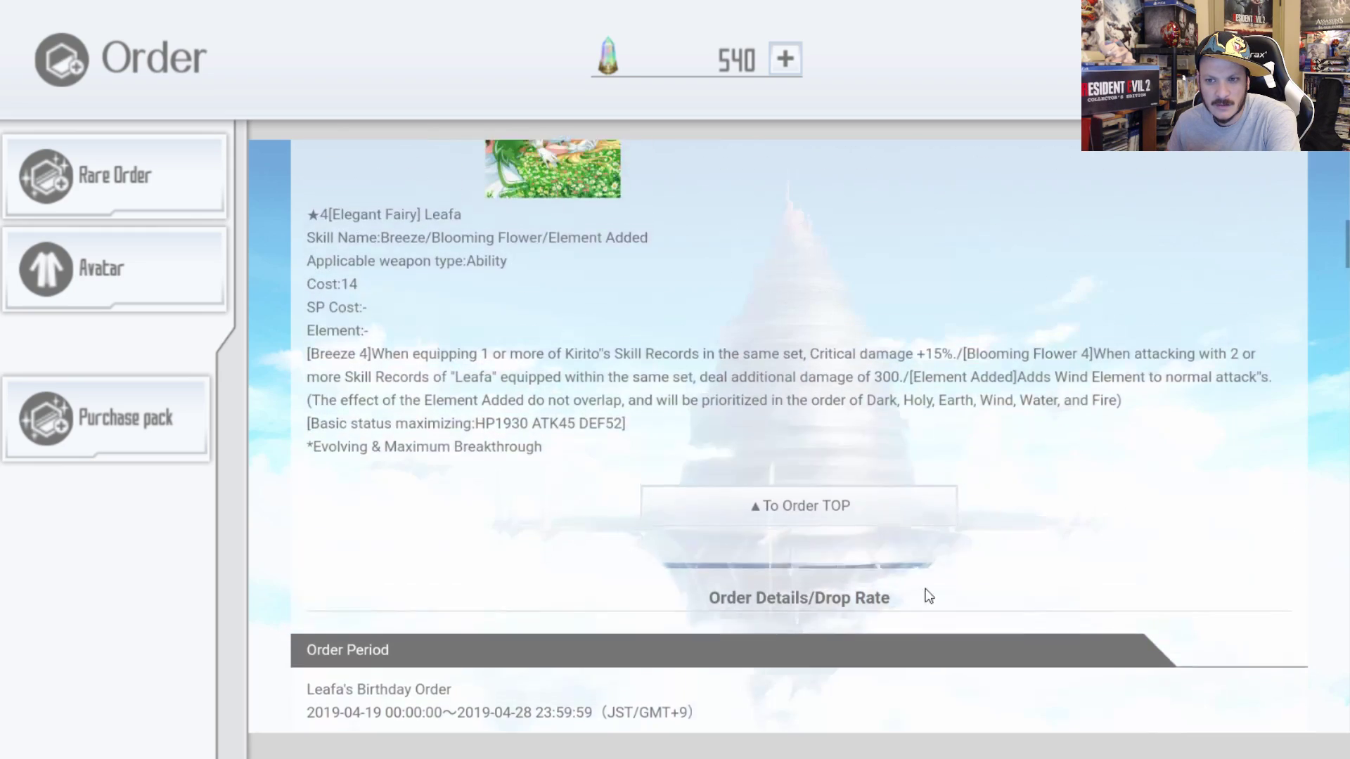
{"action": "scroll", "coordinate": [991, 576], "scroll_direction": "up", "scroll_amount": 3}
{"action": "scroll", "coordinate": [1054, 632], "scroll_direction": "up", "scroll_amount": 2}
{"action": "scroll", "coordinate": [1106, 699], "scroll_direction": "up", "scroll_amount": 5}
{"action": "scroll", "coordinate": [1055, 528], "scroll_direction": "up", "scroll_amount": 4}
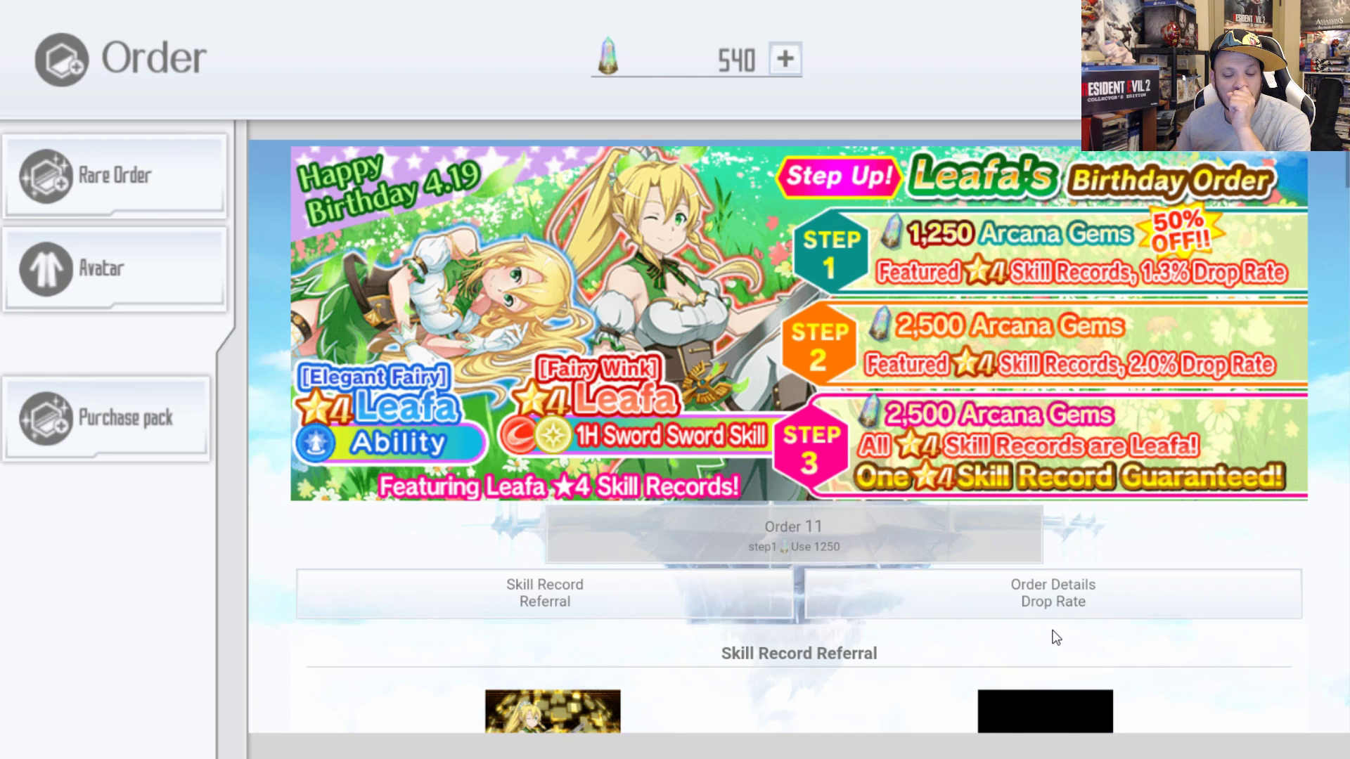
{"action": "scroll", "coordinate": [1060, 652], "scroll_direction": "down", "scroll_amount": 2}
{"action": "scroll", "coordinate": [1040, 588], "scroll_direction": "down", "scroll_amount": 1}
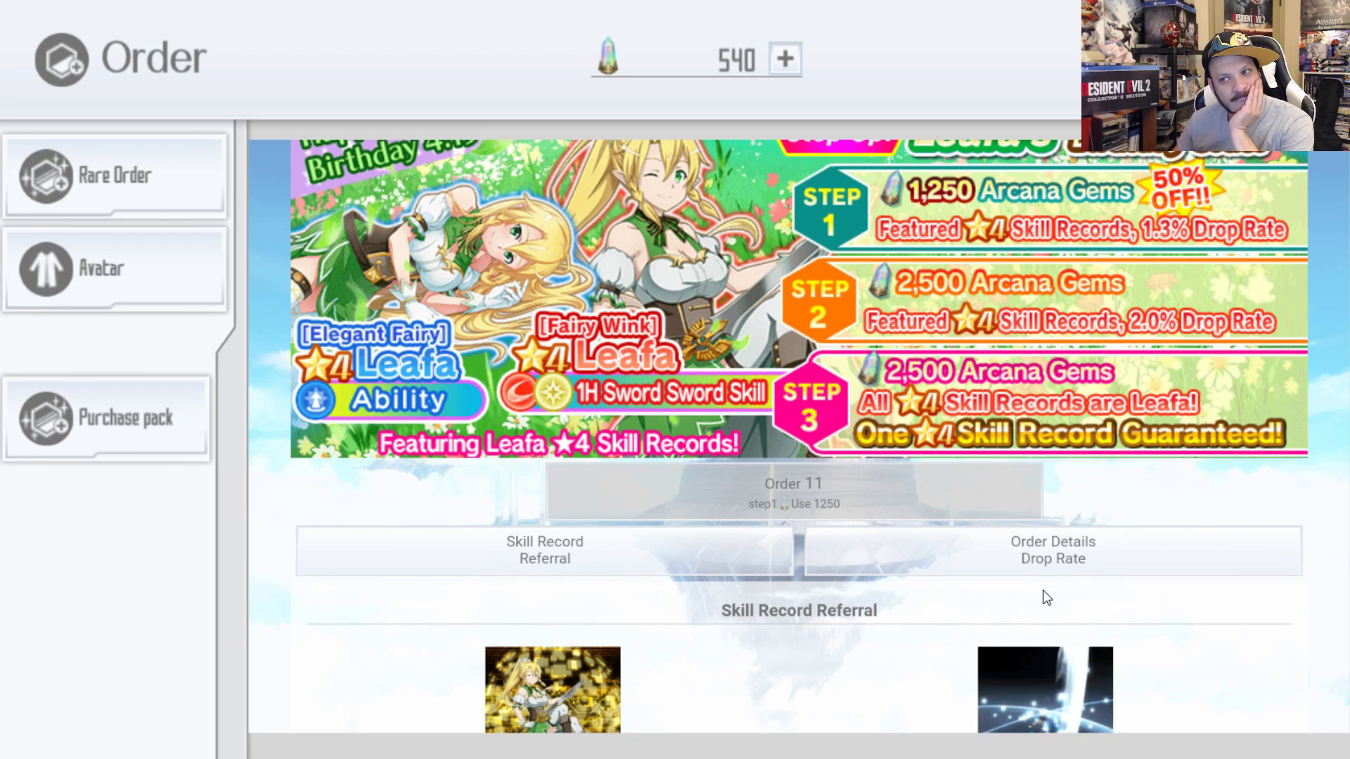
{"action": "scroll", "coordinate": [1042, 601], "scroll_direction": "up", "scroll_amount": 1}
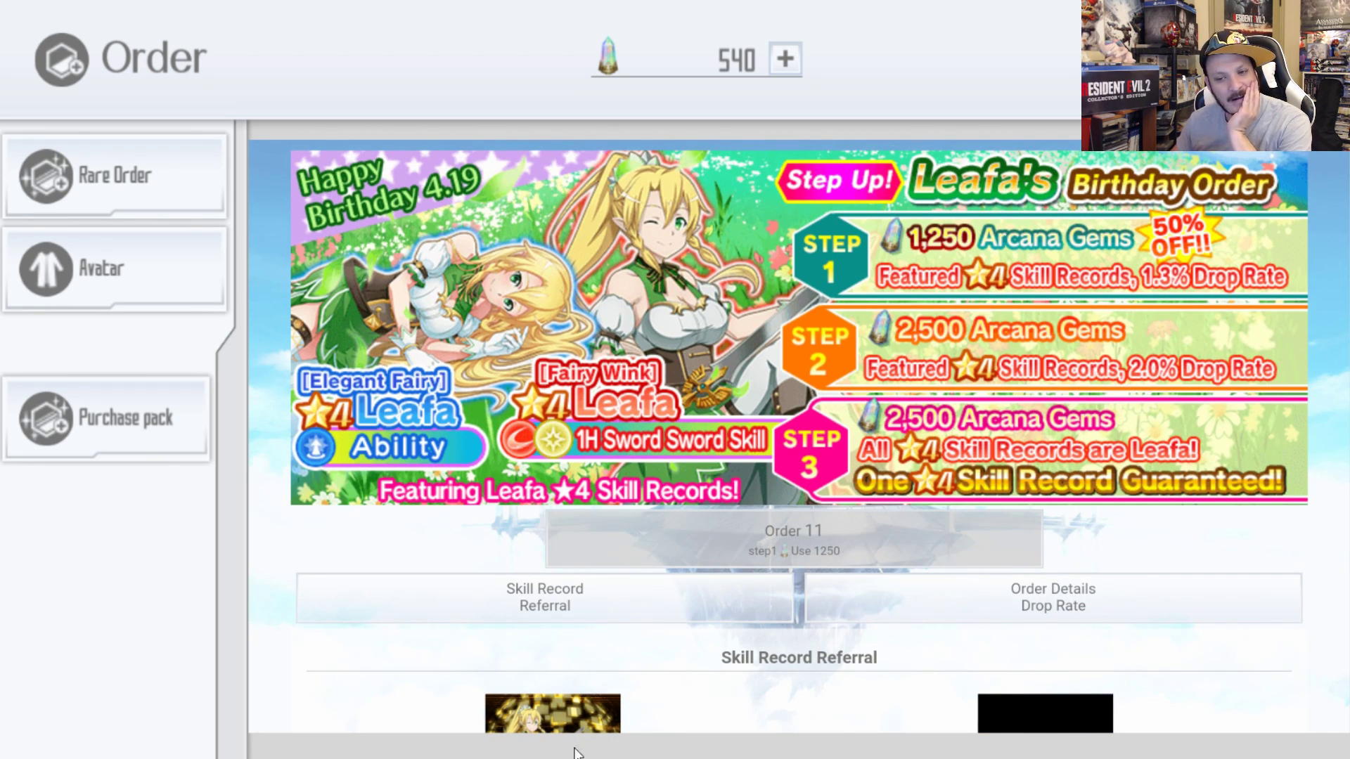
{"action": "scroll", "coordinate": [1157, 409], "scroll_direction": "down", "scroll_amount": 5}
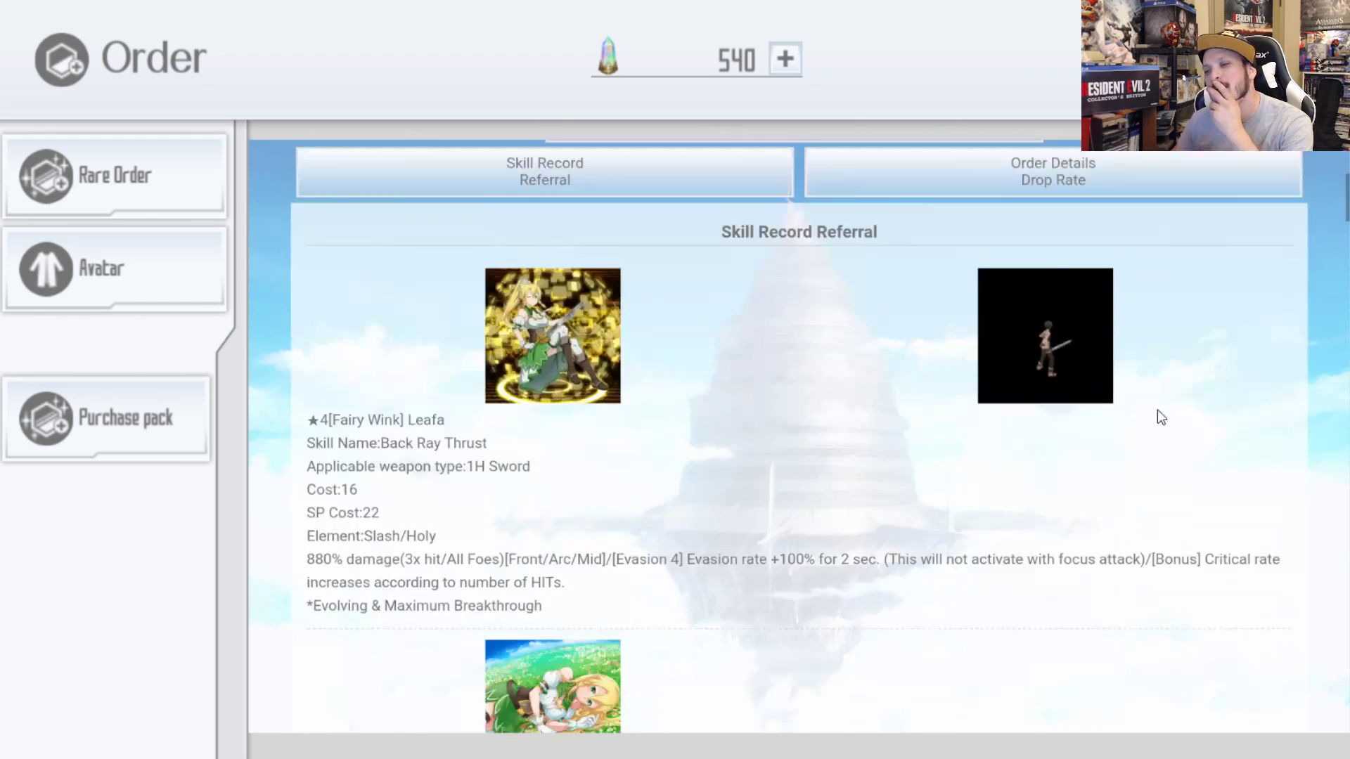
{"action": "scroll", "coordinate": [1157, 410], "scroll_direction": "down", "scroll_amount": 4}
{"action": "scroll", "coordinate": [1157, 409], "scroll_direction": "down", "scroll_amount": 5}
{"action": "scroll", "coordinate": [1067, 229], "scroll_direction": "down", "scroll_amount": 5}
{"action": "scroll", "coordinate": [1068, 229], "scroll_direction": "down", "scroll_amount": 2}
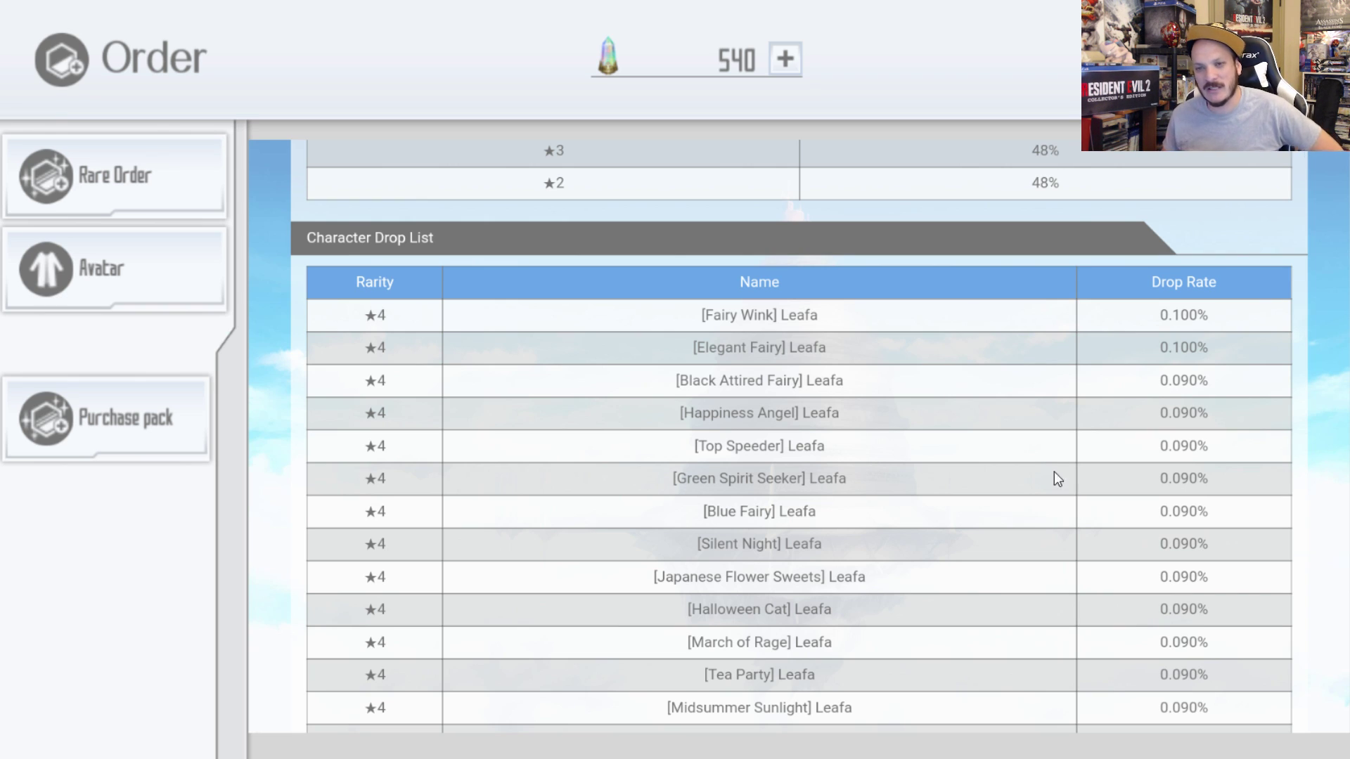
{"action": "scroll", "coordinate": [1053, 472], "scroll_direction": "up", "scroll_amount": 2}
{"action": "scroll", "coordinate": [881, 331], "scroll_direction": "up", "scroll_amount": 2}
{"action": "scroll", "coordinate": [897, 271], "scroll_direction": "up", "scroll_amount": 2}
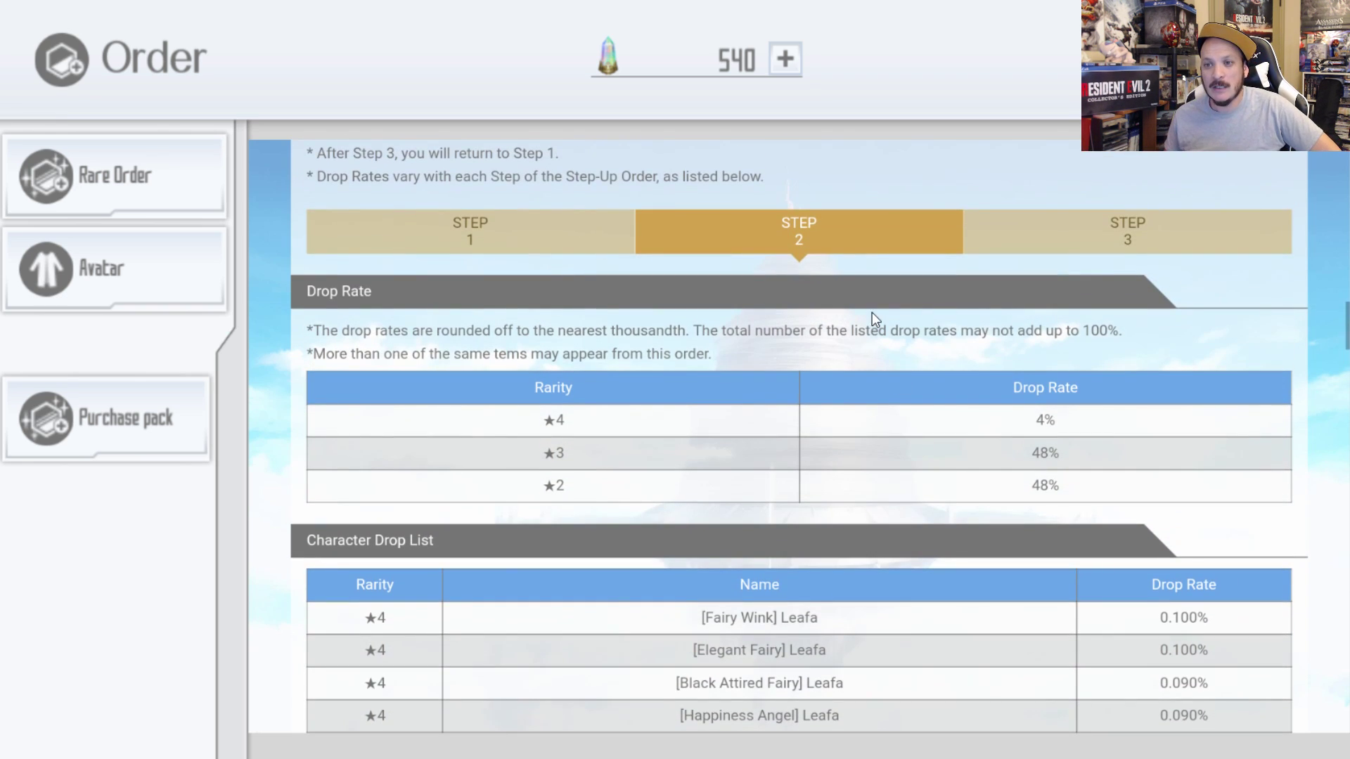
Show the Step 1 drop rates, then return to the Rare Order list.
{"action": "left_click", "coordinate": [593, 242]}
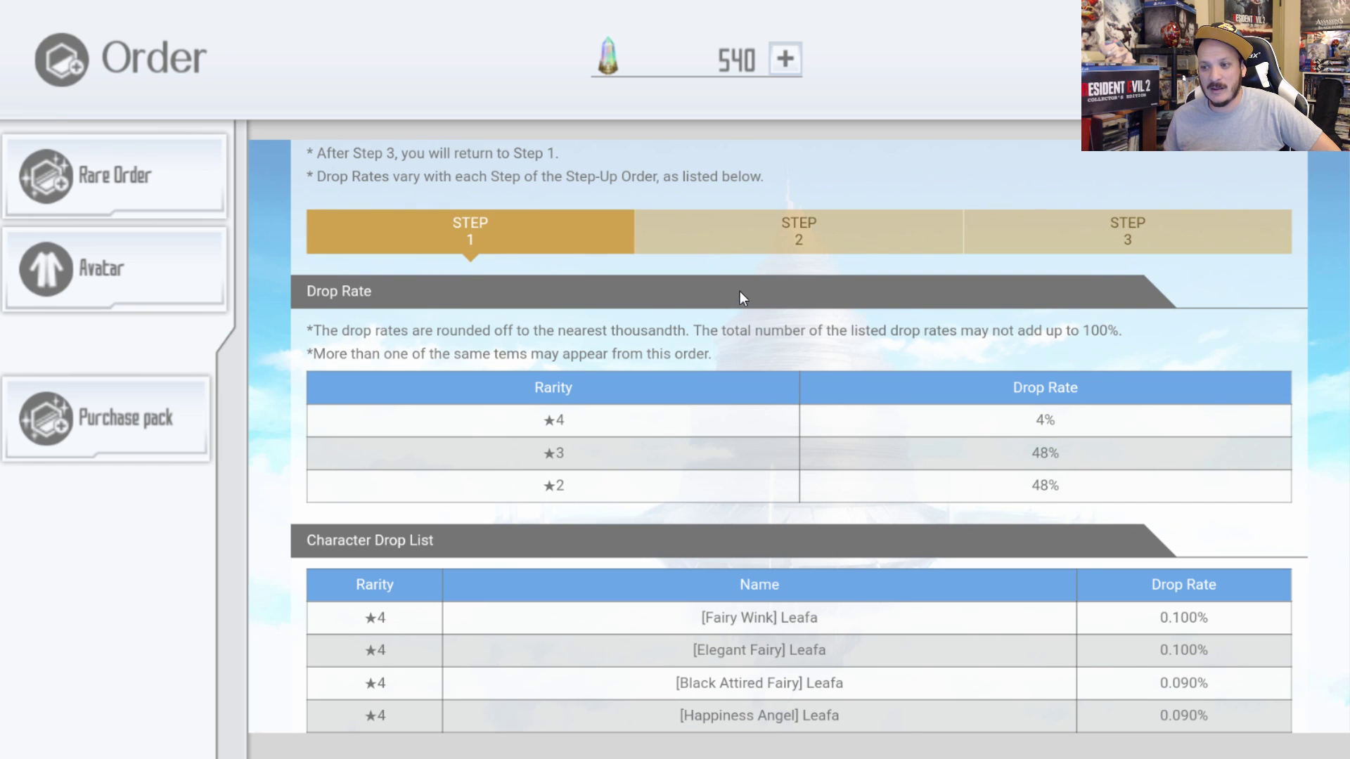
{"action": "scroll", "coordinate": [740, 291], "scroll_direction": "down", "scroll_amount": 1}
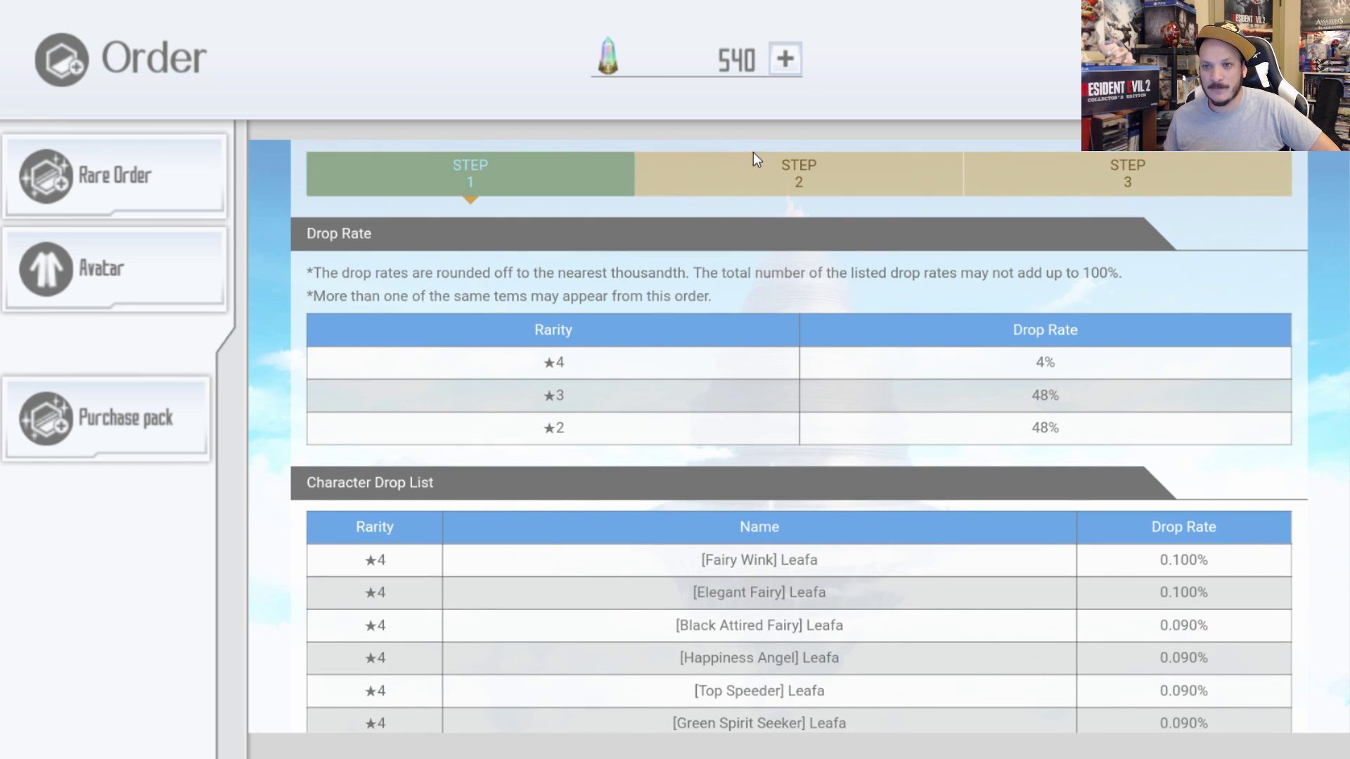
{"action": "left_click", "coordinate": [157, 166]}
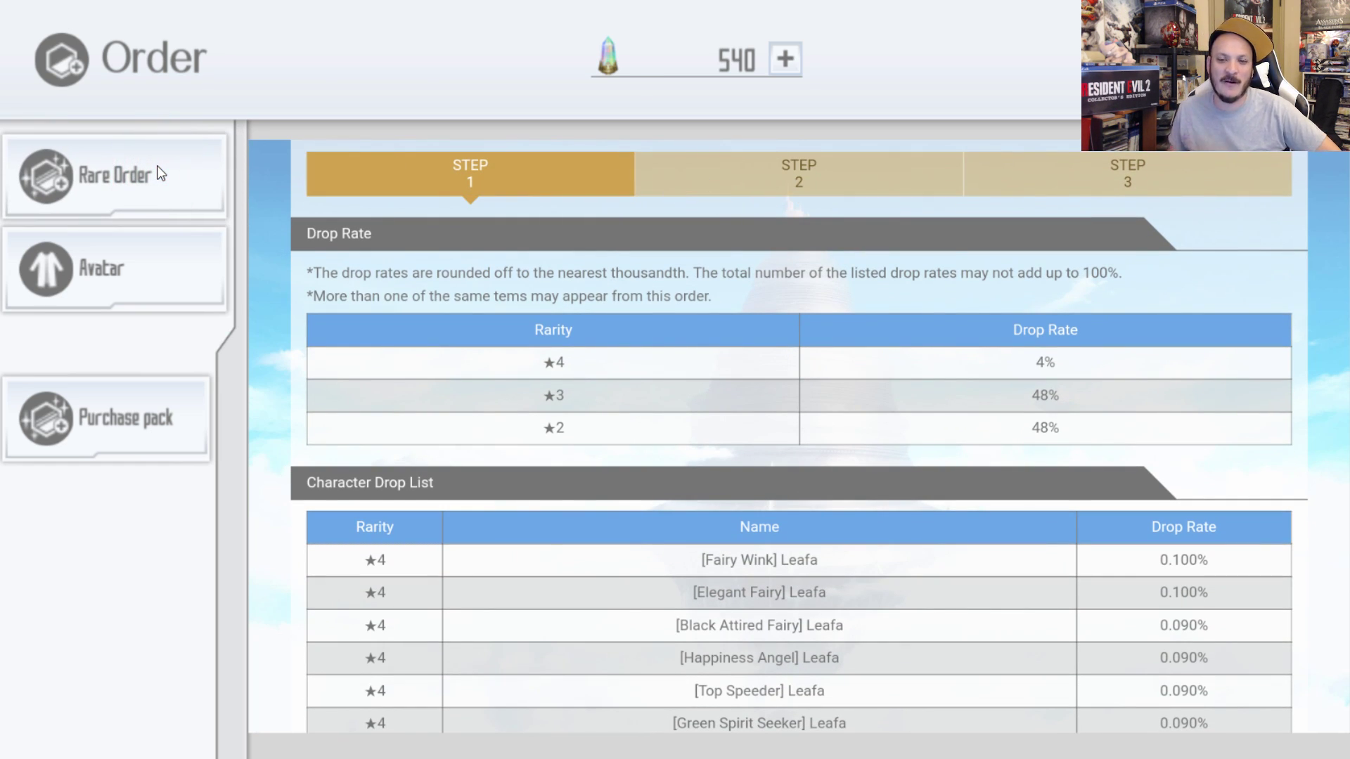
{"action": "scroll", "coordinate": [534, 394], "scroll_direction": "down", "scroll_amount": 3}
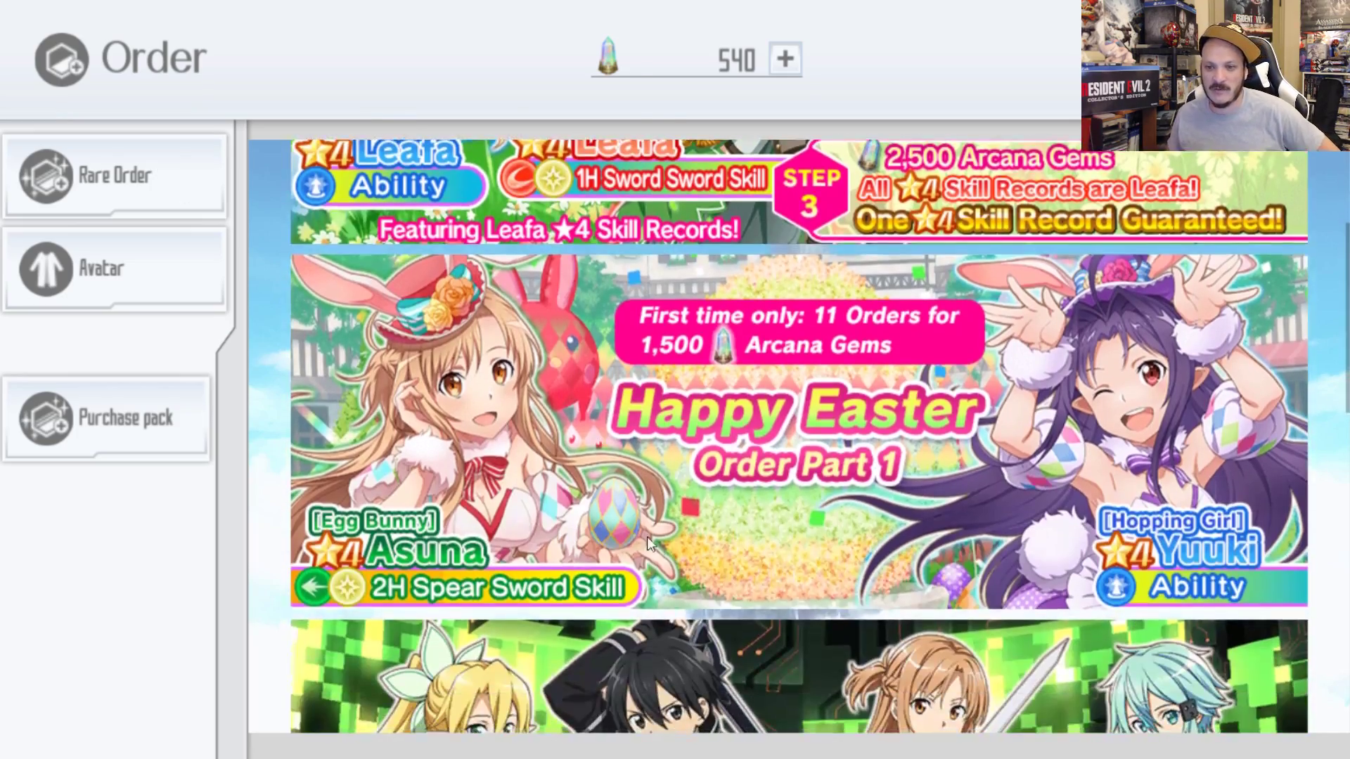
{"action": "scroll", "coordinate": [592, 390], "scroll_direction": "down", "scroll_amount": 3}
{"action": "scroll", "coordinate": [633, 385], "scroll_direction": "down", "scroll_amount": 3}
{"action": "scroll", "coordinate": [680, 381], "scroll_direction": "down", "scroll_amount": 2}
{"action": "scroll", "coordinate": [680, 382], "scroll_direction": "down", "scroll_amount": 3}
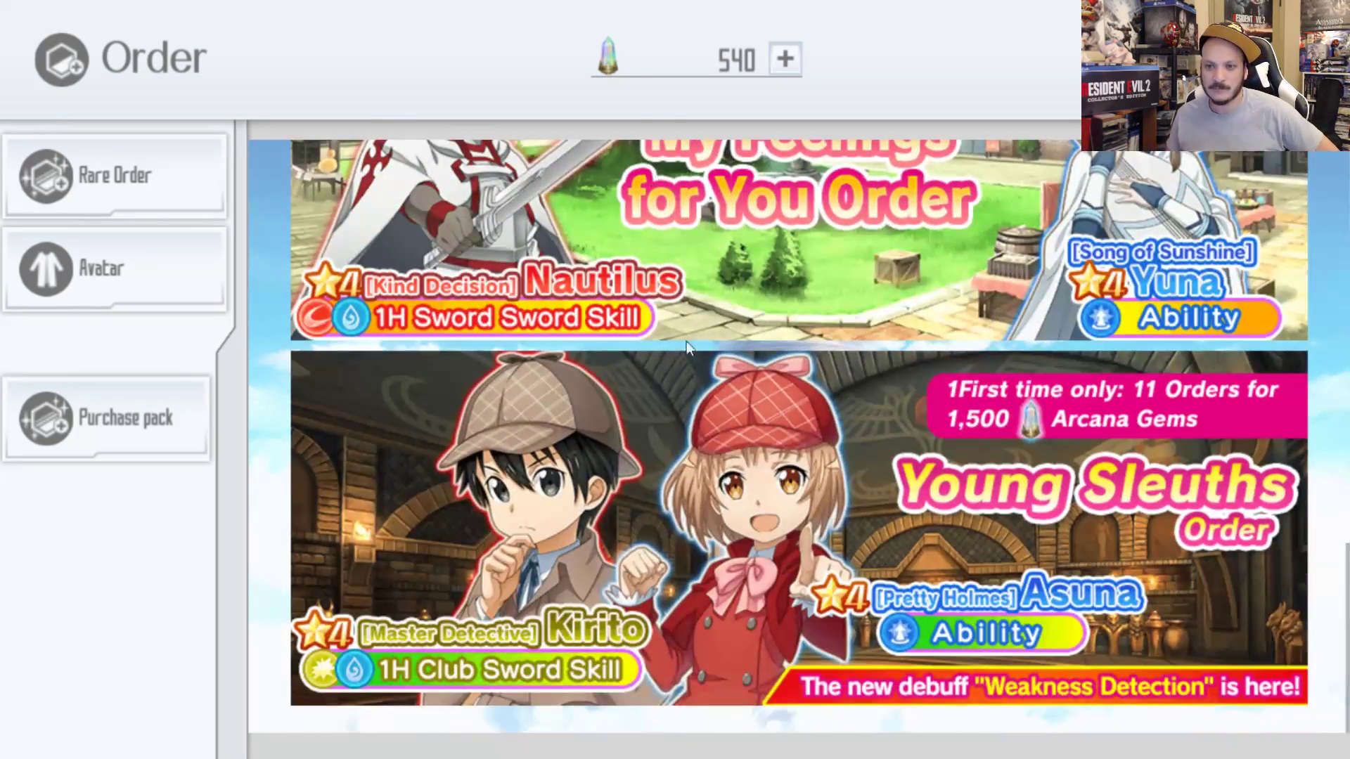
{"action": "scroll", "coordinate": [681, 423], "scroll_direction": "up", "scroll_amount": 3}
{"action": "scroll", "coordinate": [680, 535], "scroll_direction": "up", "scroll_amount": 3}
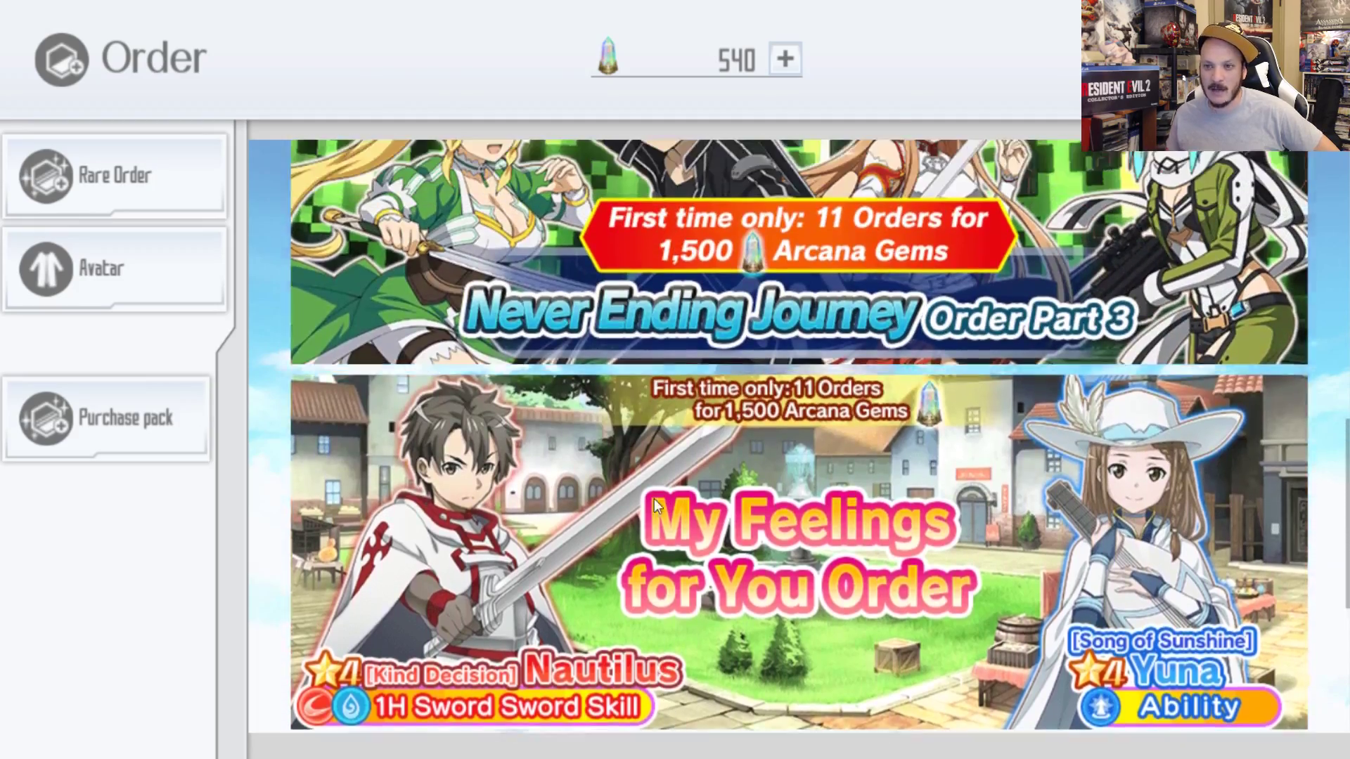
{"action": "scroll", "coordinate": [664, 538], "scroll_direction": "up", "scroll_amount": 3}
{"action": "scroll", "coordinate": [650, 539], "scroll_direction": "up", "scroll_amount": 3}
{"action": "scroll", "coordinate": [645, 574], "scroll_direction": "up", "scroll_amount": 3}
{"action": "scroll", "coordinate": [643, 543], "scroll_direction": "up", "scroll_amount": 2}
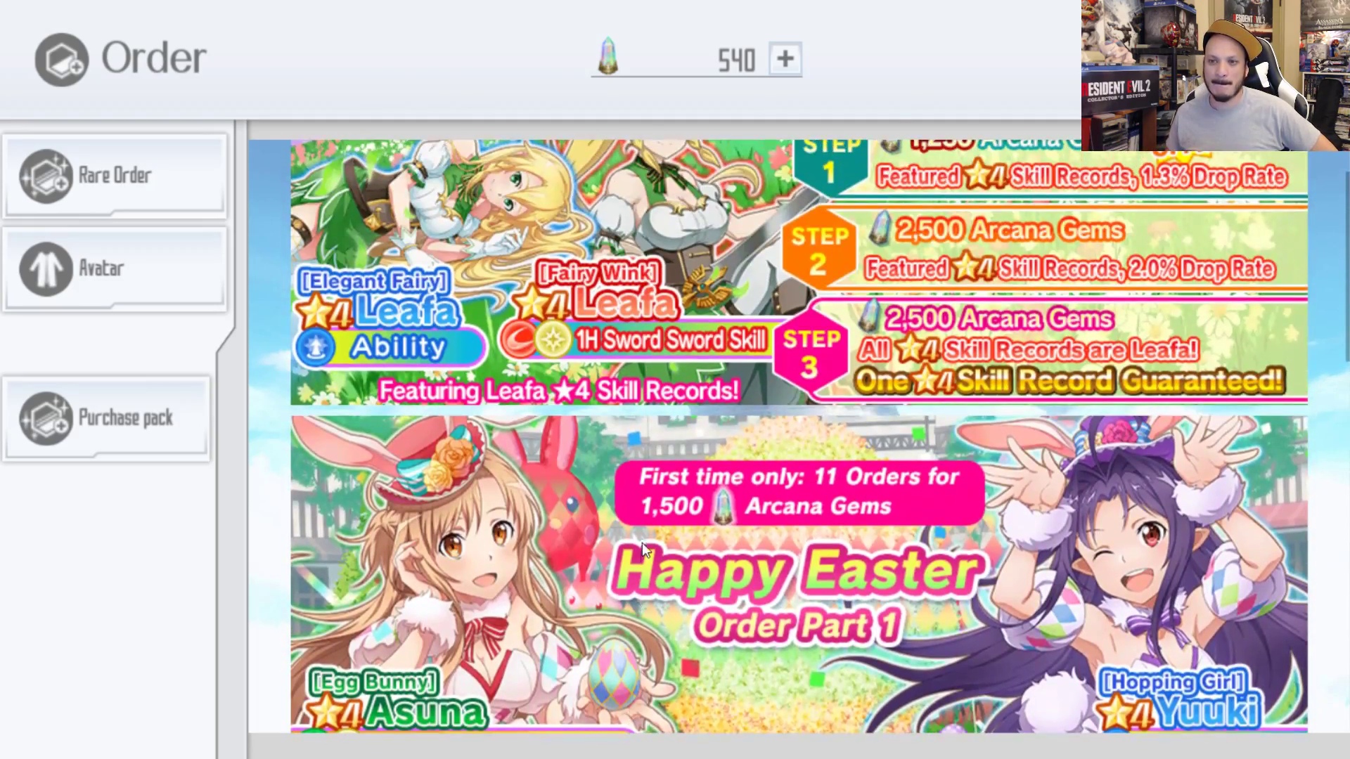
{"action": "scroll", "coordinate": [650, 717], "scroll_direction": "up", "scroll_amount": 2}
{"action": "scroll", "coordinate": [621, 431], "scroll_direction": "down", "scroll_amount": 2}
{"action": "scroll", "coordinate": [620, 431], "scroll_direction": "down", "scroll_amount": 2}
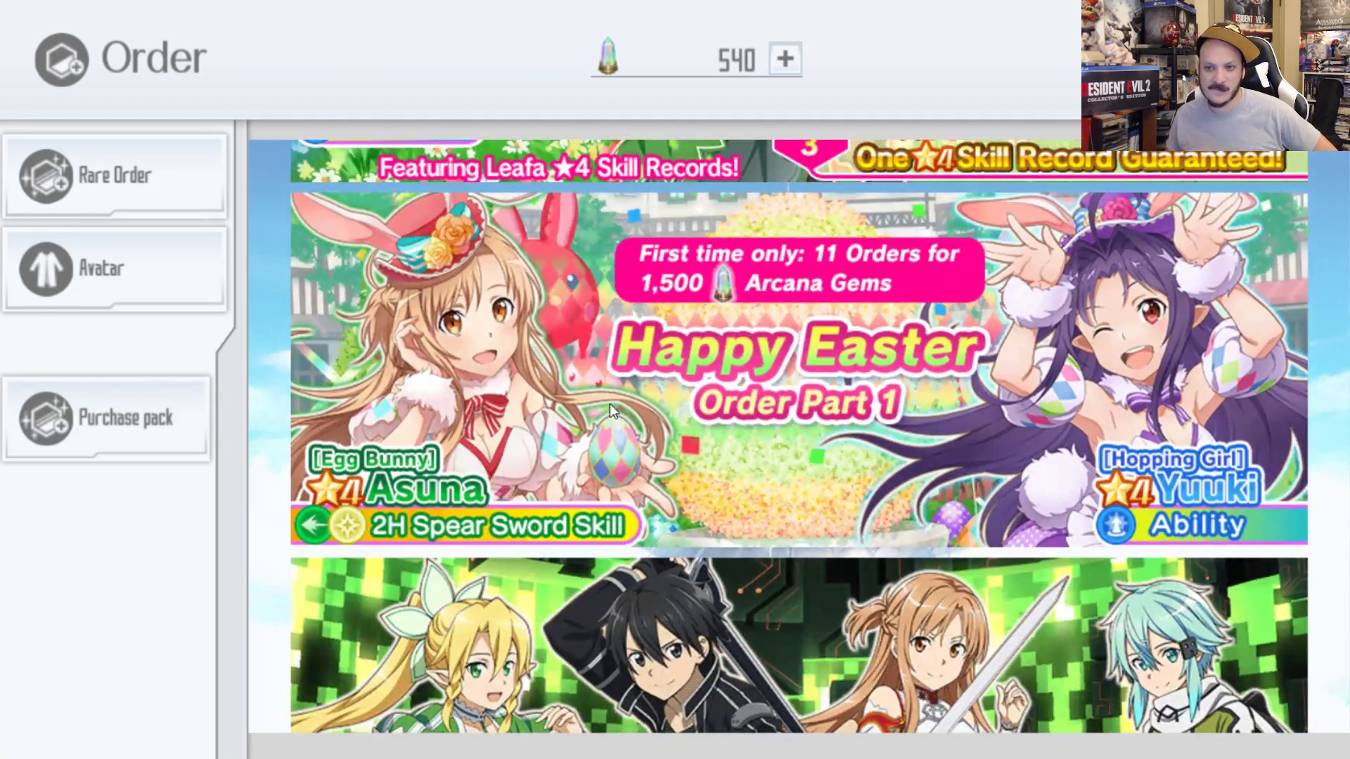
{"action": "scroll", "coordinate": [611, 317], "scroll_direction": "down", "scroll_amount": 3}
{"action": "scroll", "coordinate": [633, 211], "scroll_direction": "down", "scroll_amount": 5}
{"action": "scroll", "coordinate": [676, 217], "scroll_direction": "down", "scroll_amount": 1}
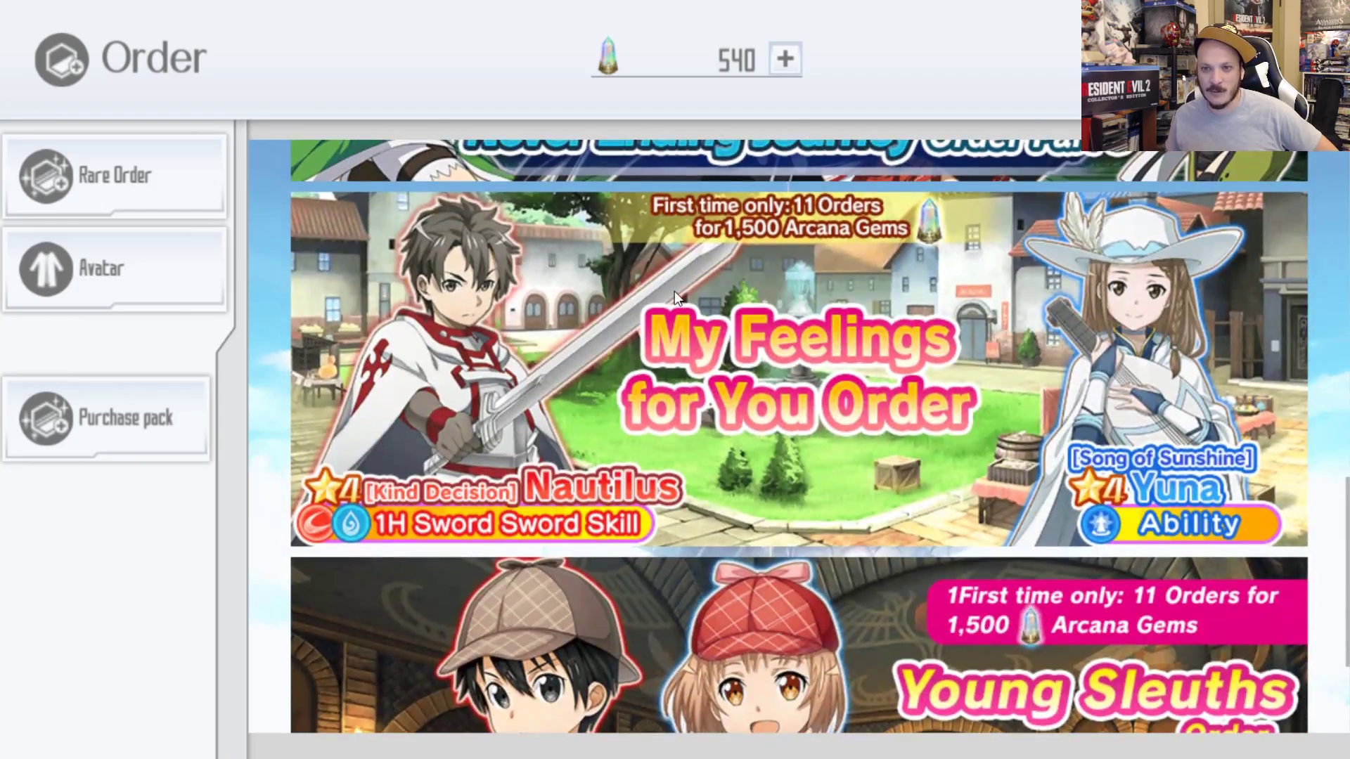
{"action": "scroll", "coordinate": [674, 291], "scroll_direction": "up", "scroll_amount": 3}
{"action": "scroll", "coordinate": [664, 369], "scroll_direction": "up", "scroll_amount": 3}
{"action": "scroll", "coordinate": [660, 407], "scroll_direction": "up", "scroll_amount": 3}
{"action": "scroll", "coordinate": [683, 475], "scroll_direction": "up", "scroll_amount": 1}
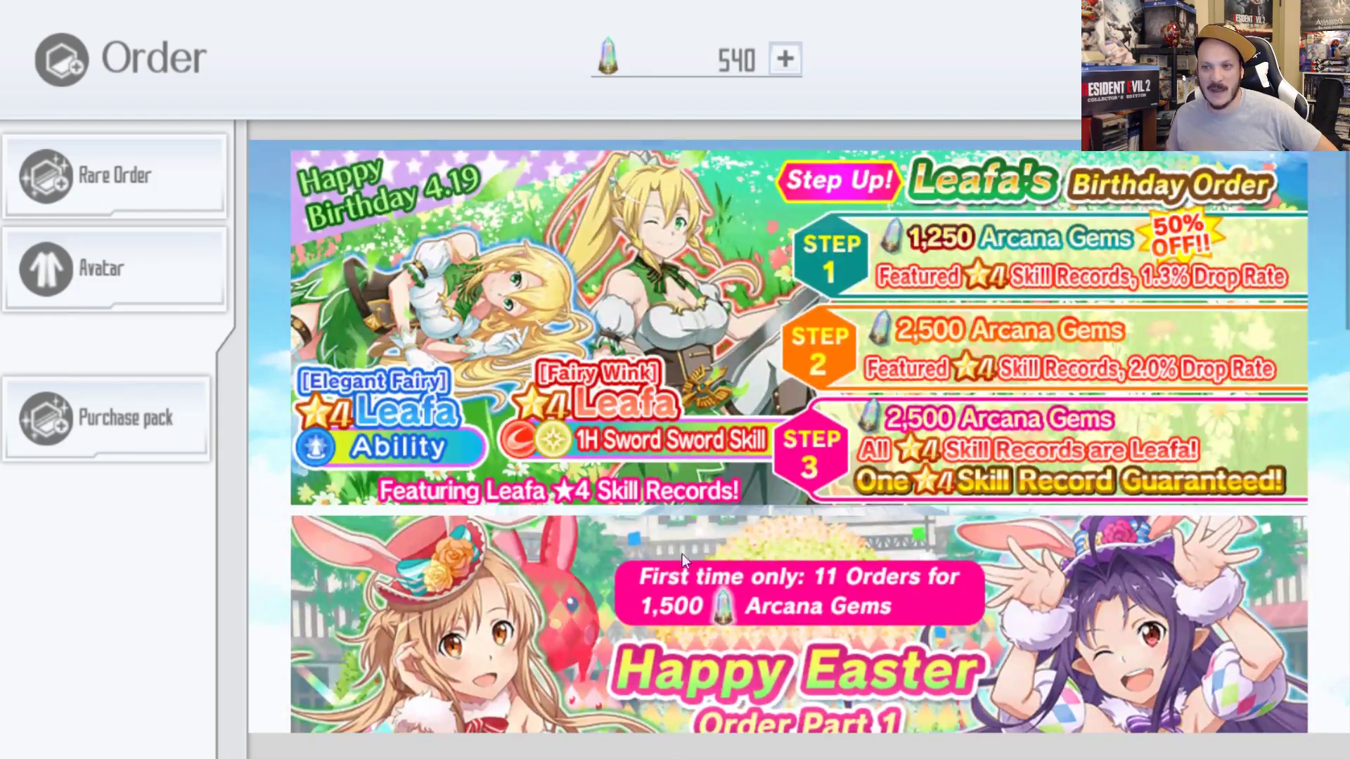
Reopen the Leafa's Birthday Order banner from the rare order list.
{"action": "left_click", "coordinate": [828, 419]}
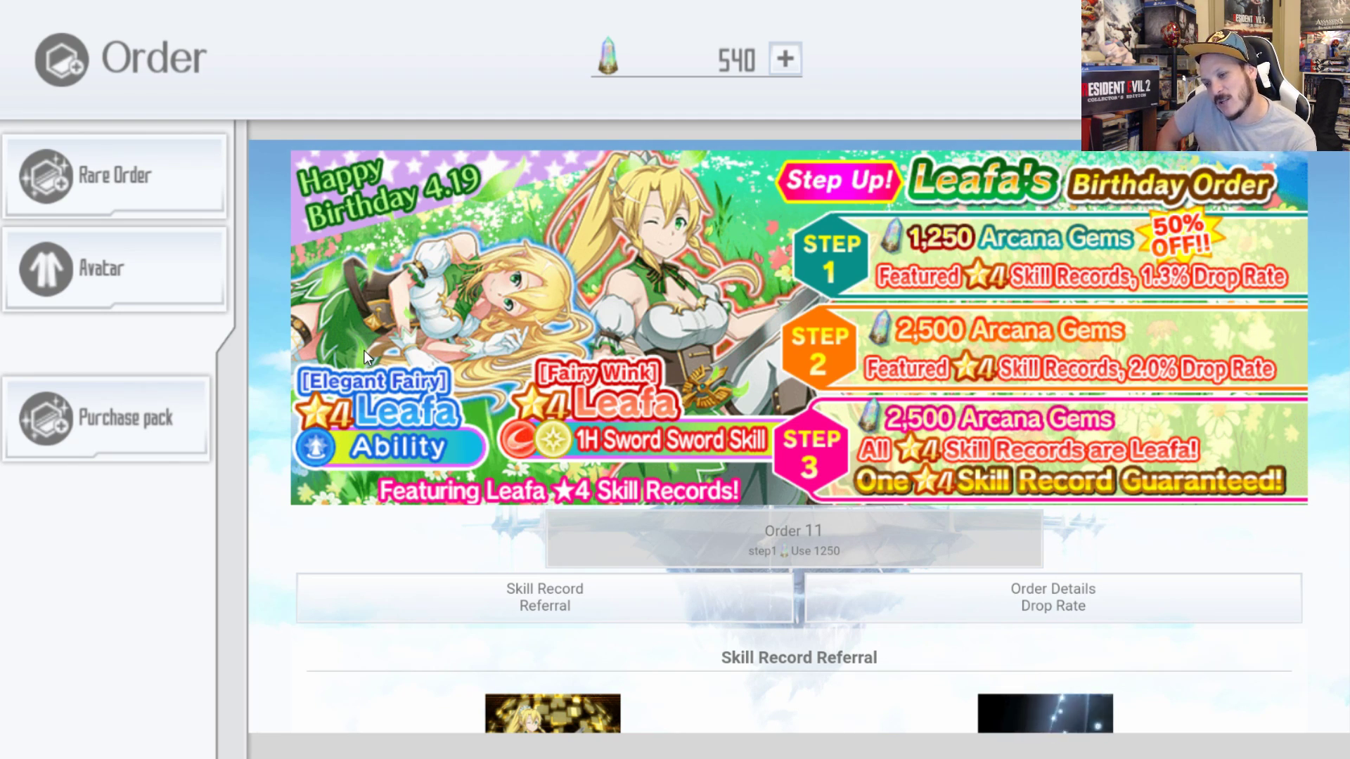
Jump to Leafa's Birthday Order details and drop-rate tables.
{"action": "left_click", "coordinate": [847, 596]}
{"action": "scroll", "coordinate": [822, 459], "scroll_direction": "down", "scroll_amount": 8}
{"action": "scroll", "coordinate": [822, 458], "scroll_direction": "down", "scroll_amount": 8}
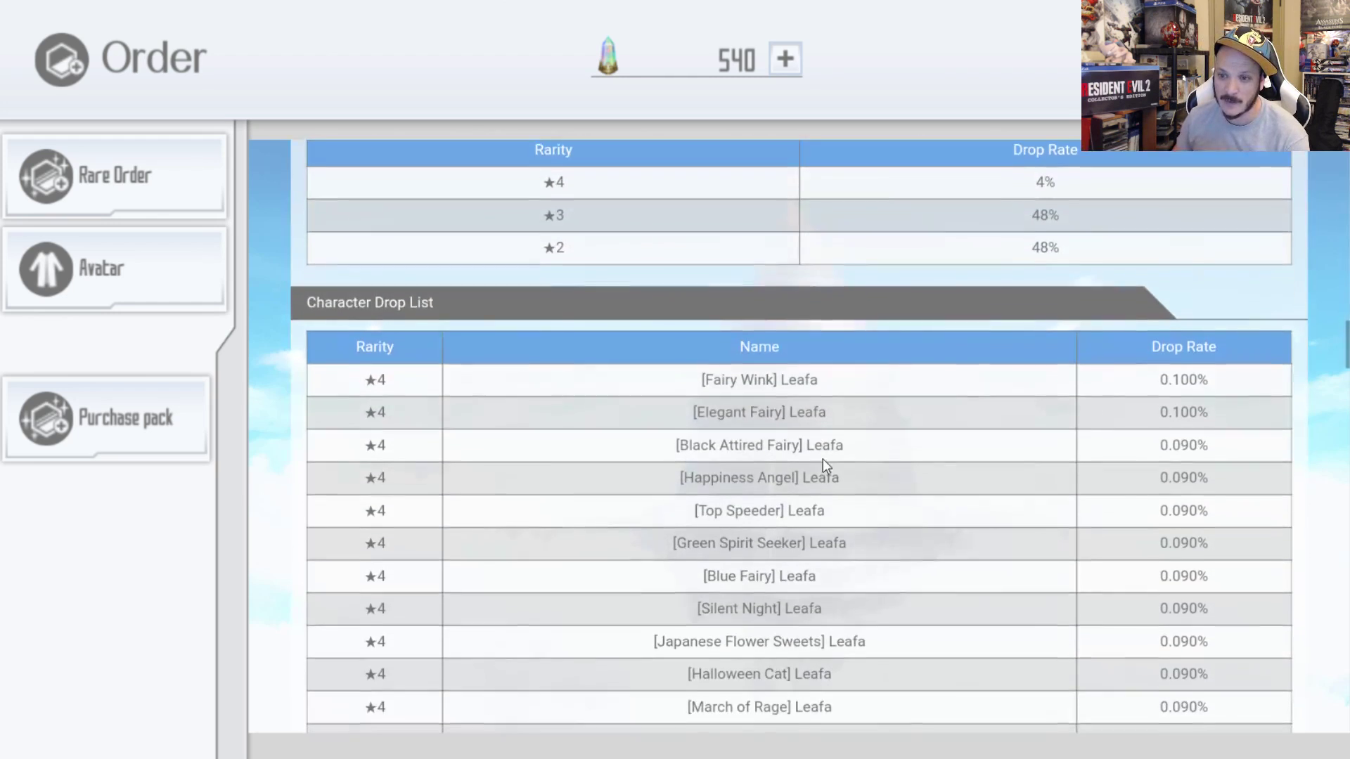
{"action": "scroll", "coordinate": [823, 458], "scroll_direction": "down", "scroll_amount": 5}
{"action": "scroll", "coordinate": [829, 350], "scroll_direction": "down", "scroll_amount": 2}
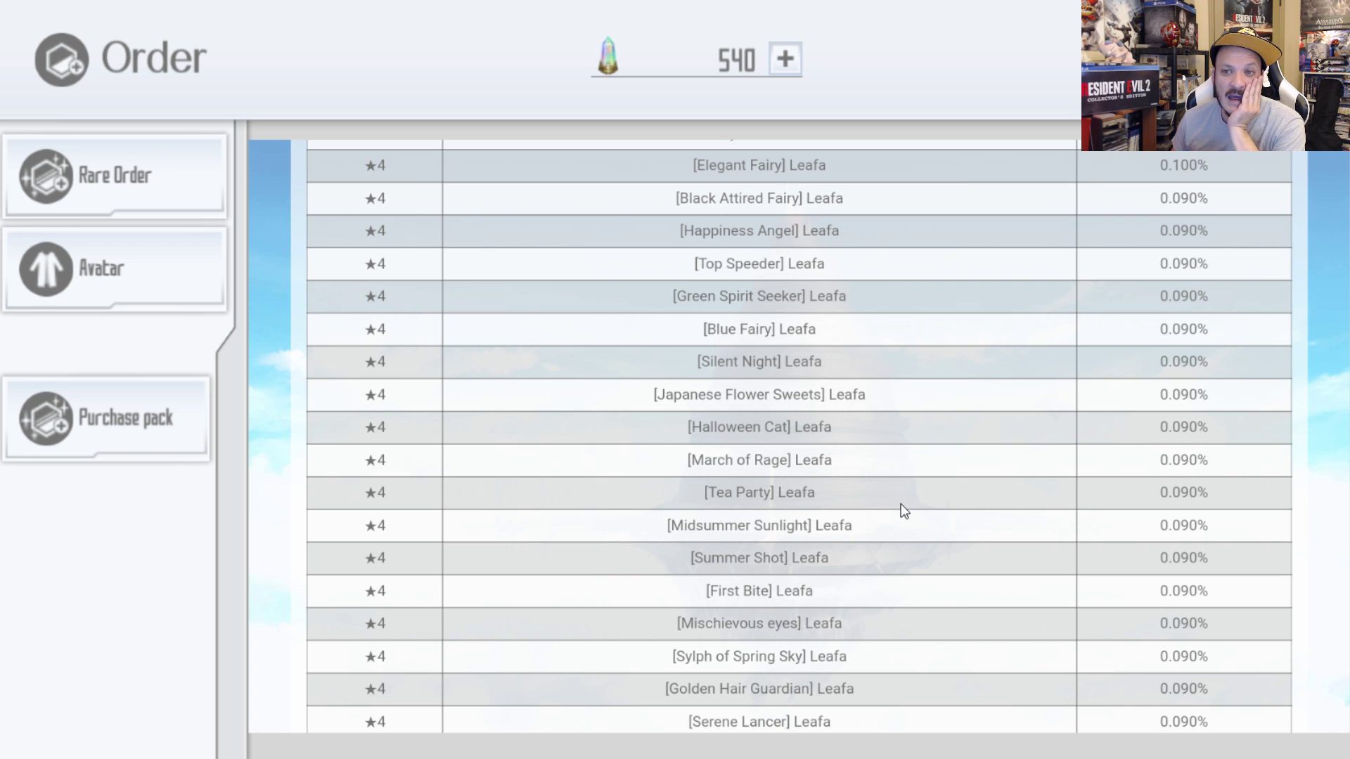
{"action": "scroll", "coordinate": [881, 425], "scroll_direction": "down", "scroll_amount": 3}
{"action": "scroll", "coordinate": [898, 341], "scroll_direction": "down", "scroll_amount": 3}
{"action": "scroll", "coordinate": [893, 592], "scroll_direction": "up", "scroll_amount": 8}
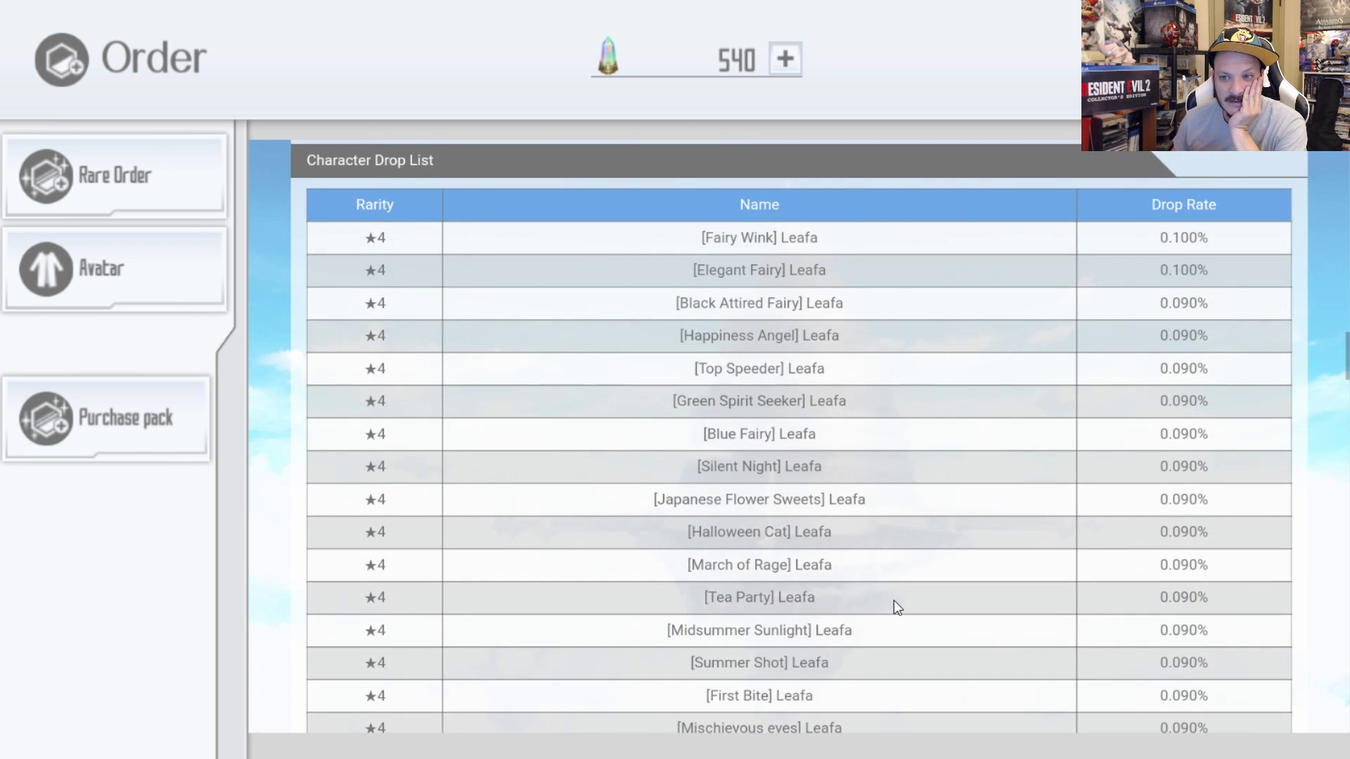
{"action": "scroll", "coordinate": [893, 592], "scroll_direction": "down", "scroll_amount": 3}
{"action": "scroll", "coordinate": [897, 587], "scroll_direction": "down", "scroll_amount": 3}
{"action": "scroll", "coordinate": [869, 391], "scroll_direction": "down", "scroll_amount": 1}
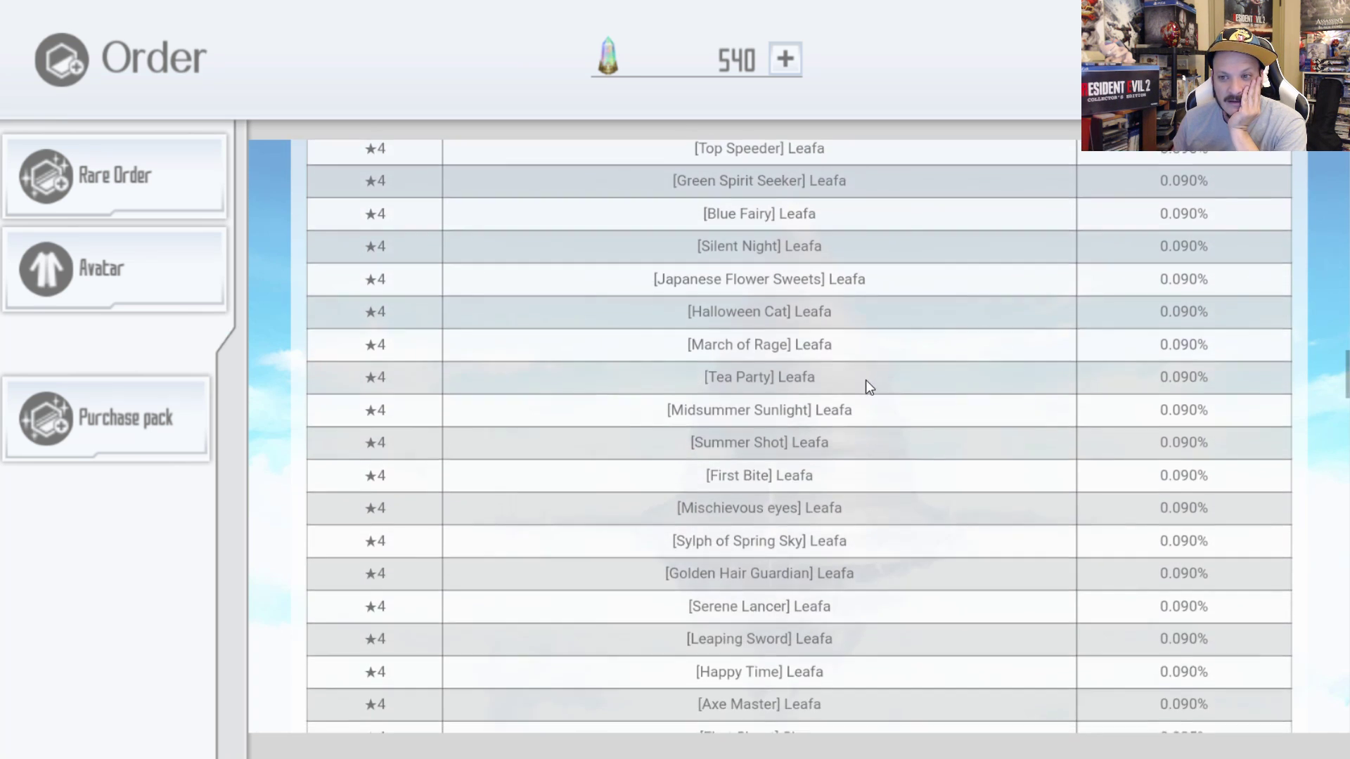
{"action": "scroll", "coordinate": [865, 380], "scroll_direction": "up", "scroll_amount": 5}
{"action": "scroll", "coordinate": [853, 528], "scroll_direction": "up", "scroll_amount": 4}
{"action": "scroll", "coordinate": [758, 339], "scroll_direction": "up", "scroll_amount": 2}
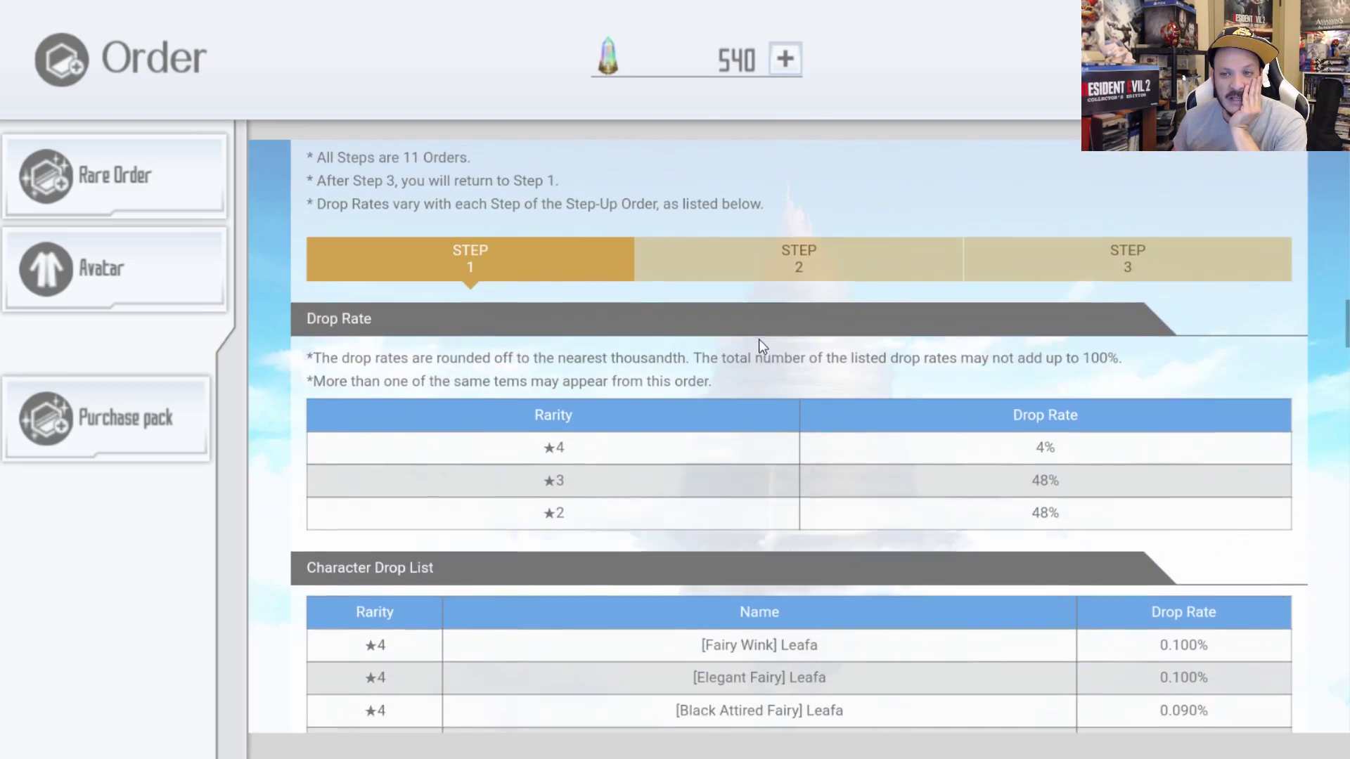
Show Step 2 drop rates, then jump down to the Order Details drop tables.
{"action": "left_click", "coordinate": [834, 253]}
{"action": "scroll", "coordinate": [833, 317], "scroll_direction": "down", "scroll_amount": 1}
{"action": "scroll", "coordinate": [897, 369], "scroll_direction": "up", "scroll_amount": 3}
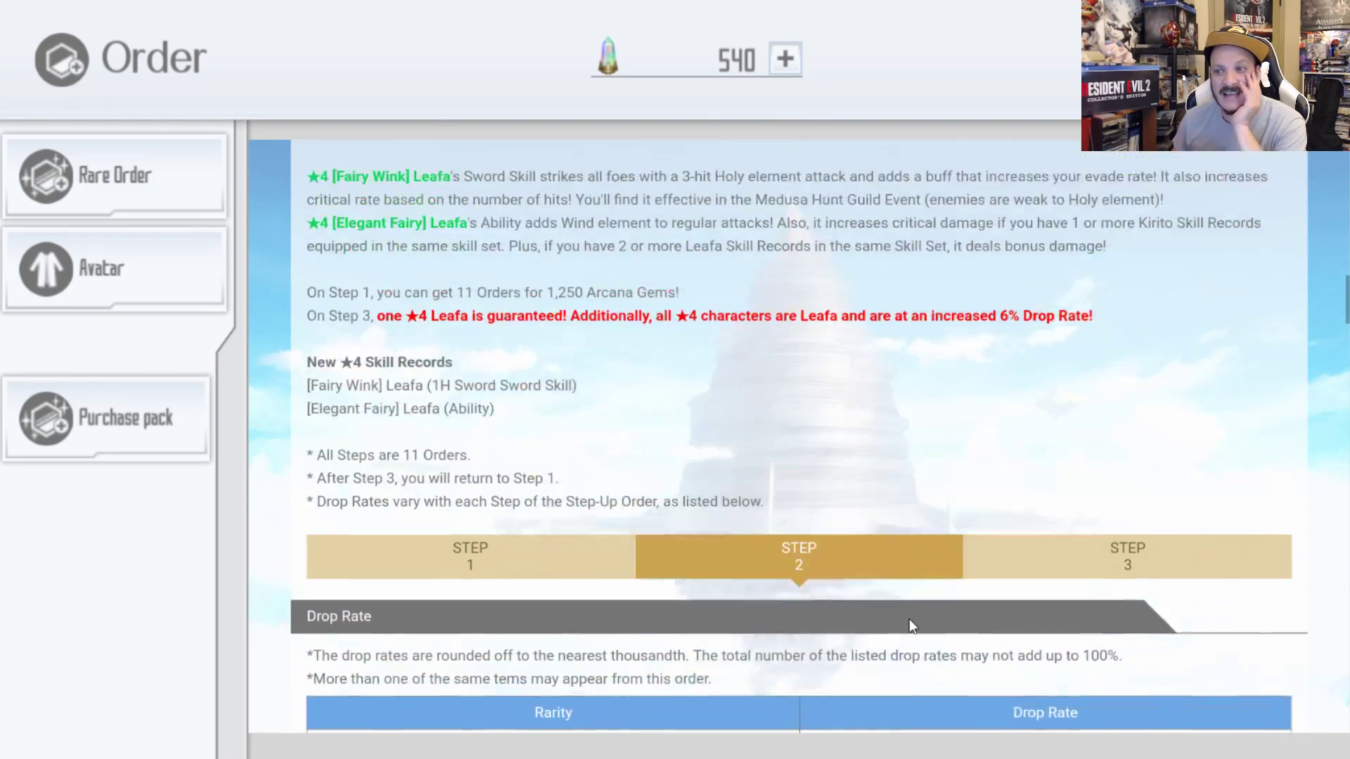
{"action": "scroll", "coordinate": [928, 527], "scroll_direction": "up", "scroll_amount": 5}
{"action": "scroll", "coordinate": [950, 527], "scroll_direction": "up", "scroll_amount": 5}
{"action": "scroll", "coordinate": [1054, 475], "scroll_direction": "up", "scroll_amount": 4}
{"action": "scroll", "coordinate": [1080, 418], "scroll_direction": "up", "scroll_amount": 4}
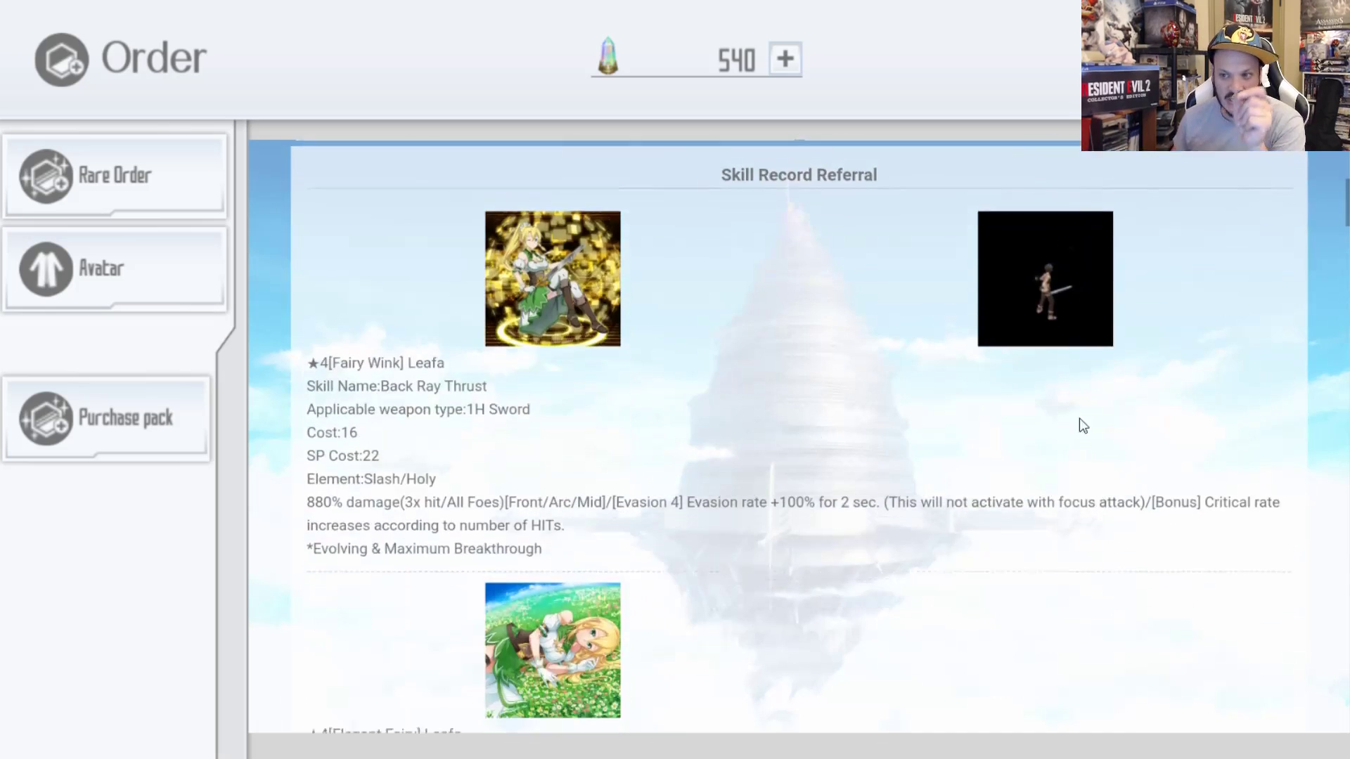
{"action": "scroll", "coordinate": [1097, 527], "scroll_direction": "up", "scroll_amount": 5}
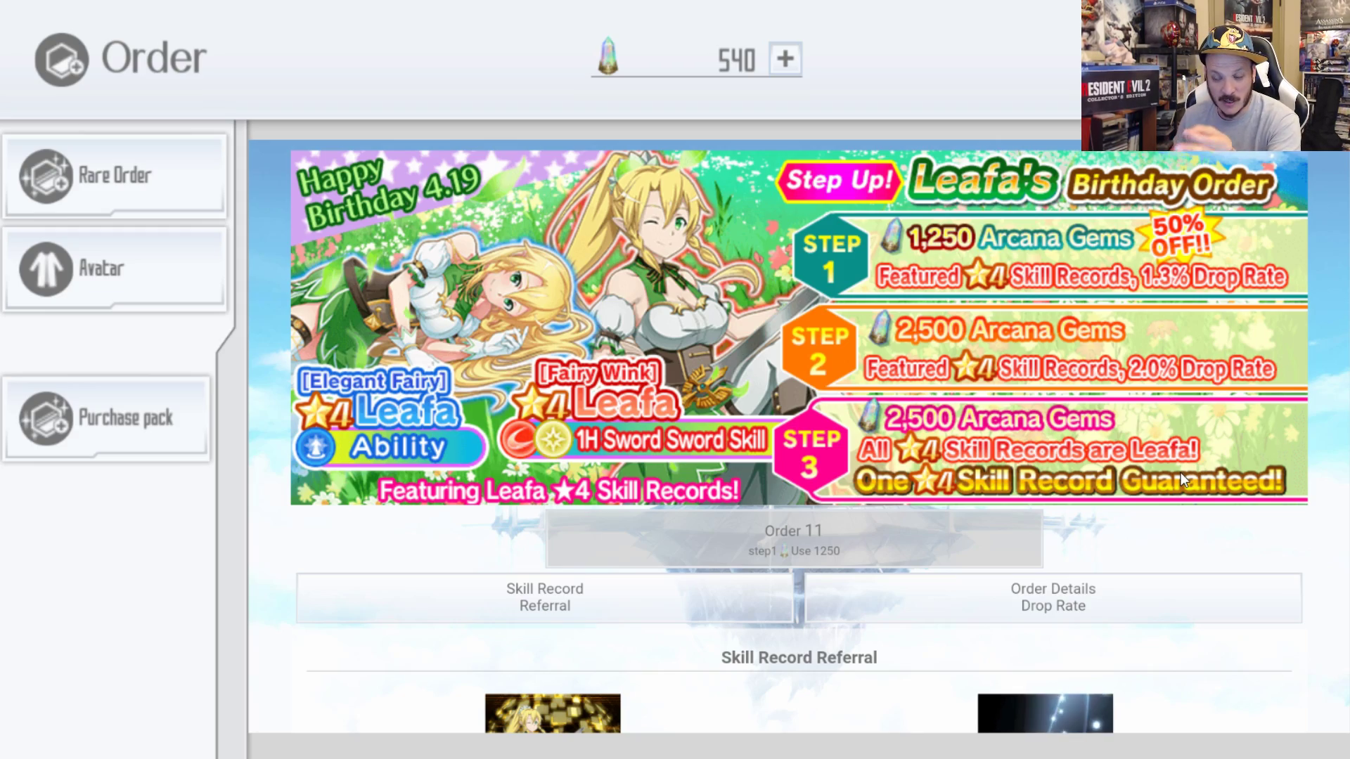
{"action": "scroll", "coordinate": [1183, 487], "scroll_direction": "down", "scroll_amount": 3}
{"action": "left_click", "coordinate": [1112, 263]}
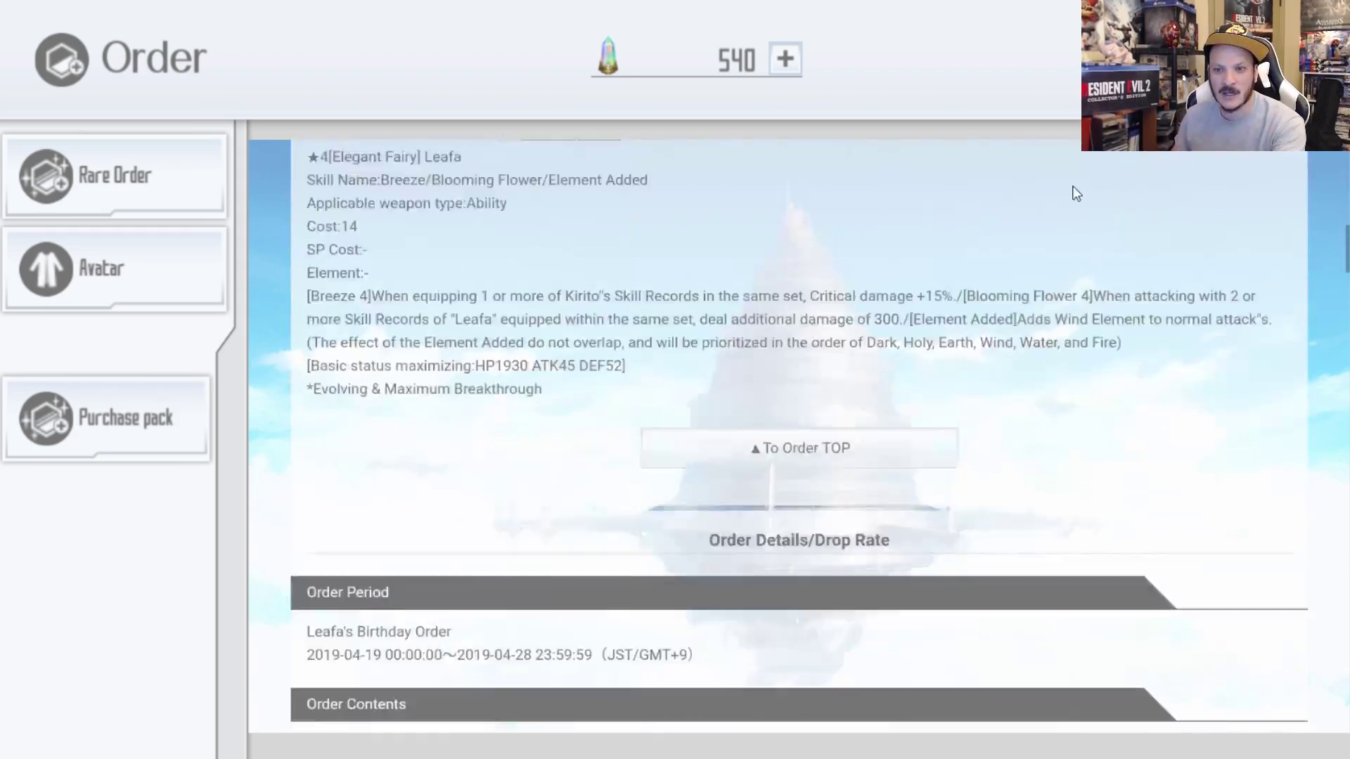
{"action": "scroll", "coordinate": [1013, 549], "scroll_direction": "down", "scroll_amount": 5}
{"action": "scroll", "coordinate": [981, 369], "scroll_direction": "down", "scroll_amount": 5}
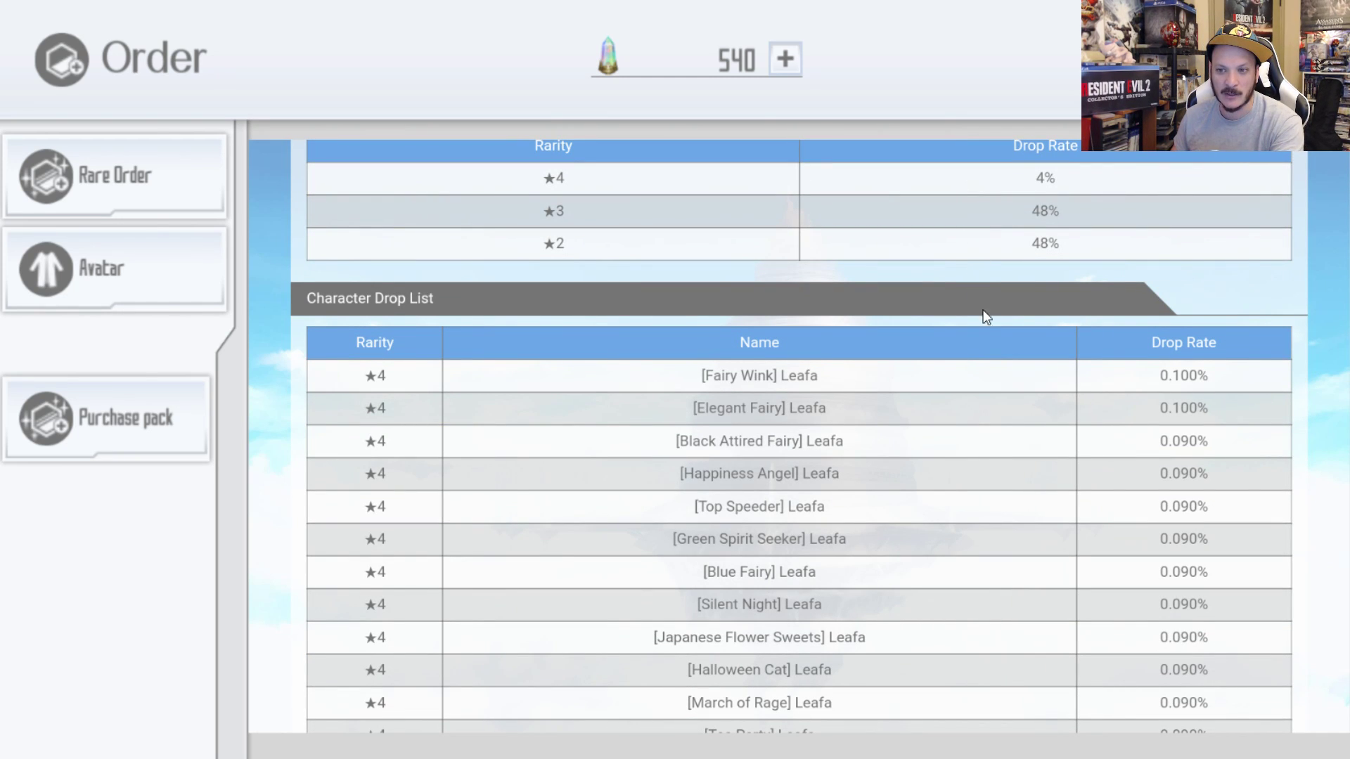
{"action": "scroll", "coordinate": [1029, 411], "scroll_direction": "down", "scroll_amount": 2}
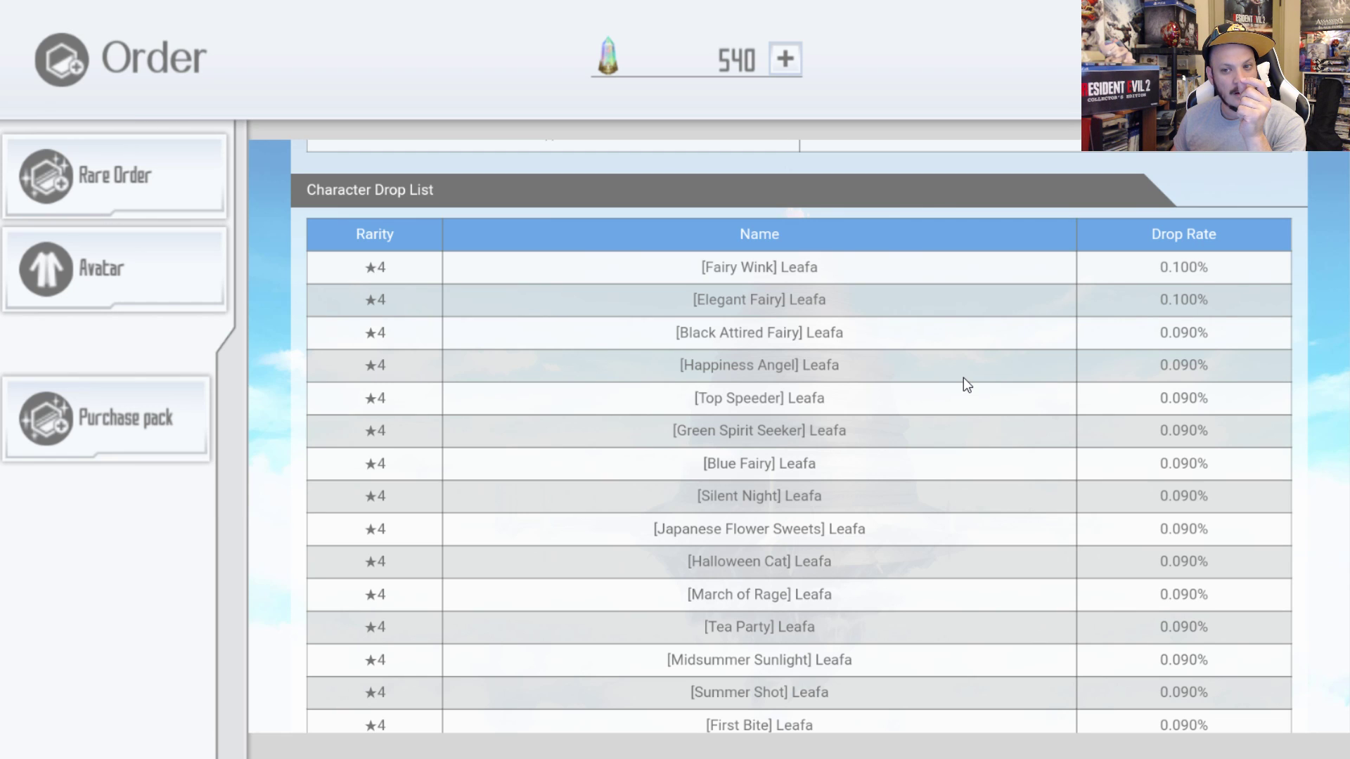
{"action": "scroll", "coordinate": [962, 378], "scroll_direction": "up", "scroll_amount": 5}
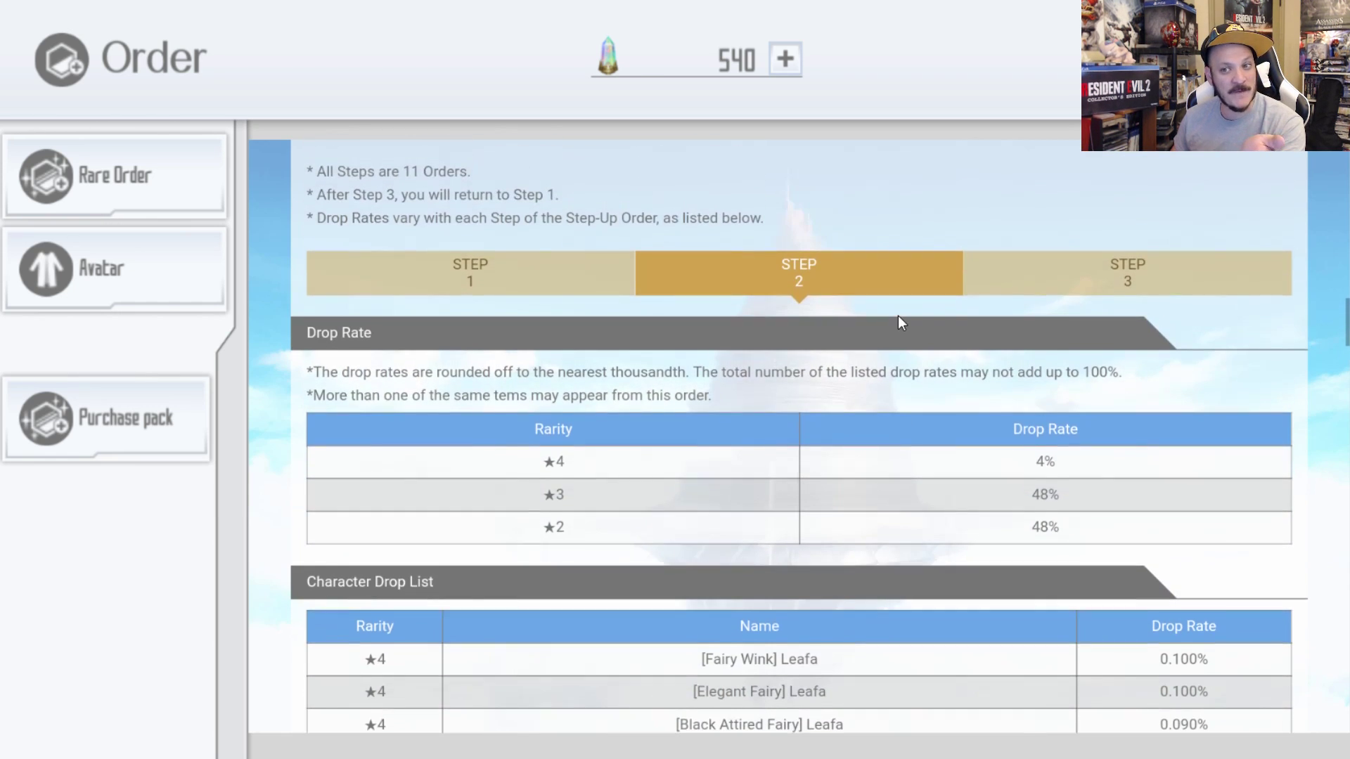
{"action": "scroll", "coordinate": [970, 389], "scroll_direction": "down", "scroll_amount": 3}
{"action": "scroll", "coordinate": [1004, 466], "scroll_direction": "down", "scroll_amount": 3}
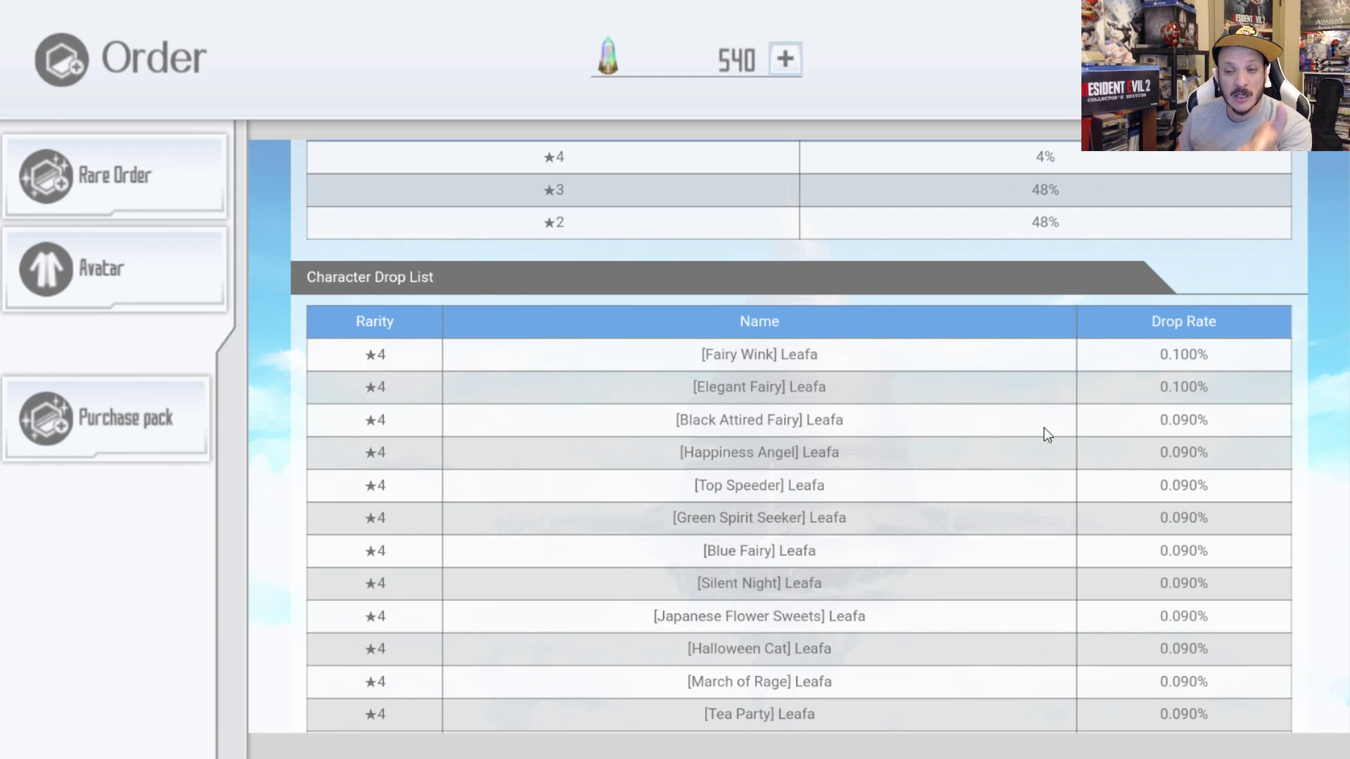
{"action": "scroll", "coordinate": [1087, 495], "scroll_direction": "up", "scroll_amount": 5}
{"action": "scroll", "coordinate": [983, 606], "scroll_direction": "up", "scroll_amount": 8}
{"action": "scroll", "coordinate": [869, 477], "scroll_direction": "up", "scroll_amount": 8}
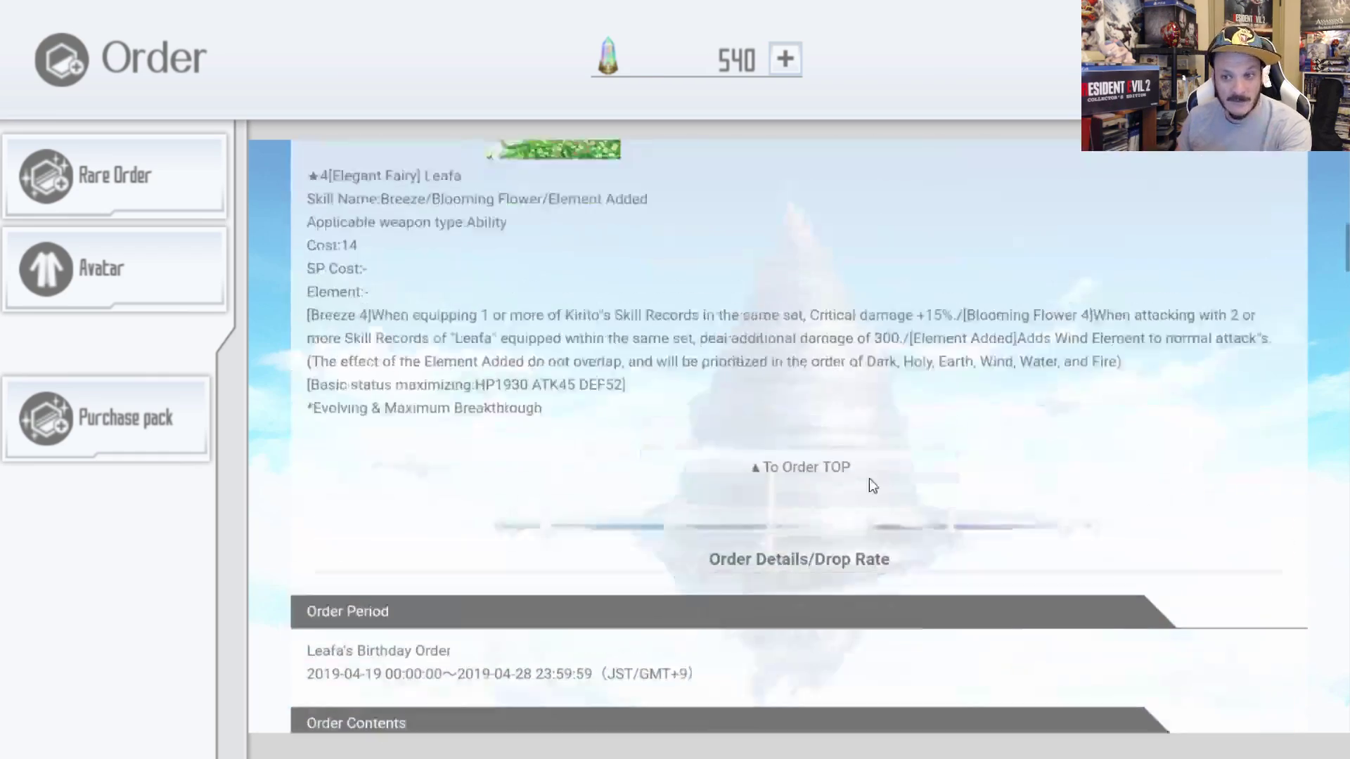
{"action": "scroll", "coordinate": [869, 477], "scroll_direction": "up", "scroll_amount": 6}
{"action": "scroll", "coordinate": [790, 514], "scroll_direction": "up", "scroll_amount": 4}
{"action": "scroll", "coordinate": [791, 513], "scroll_direction": "up", "scroll_amount": 3}
{"action": "scroll", "coordinate": [812, 325], "scroll_direction": "down", "scroll_amount": 3}
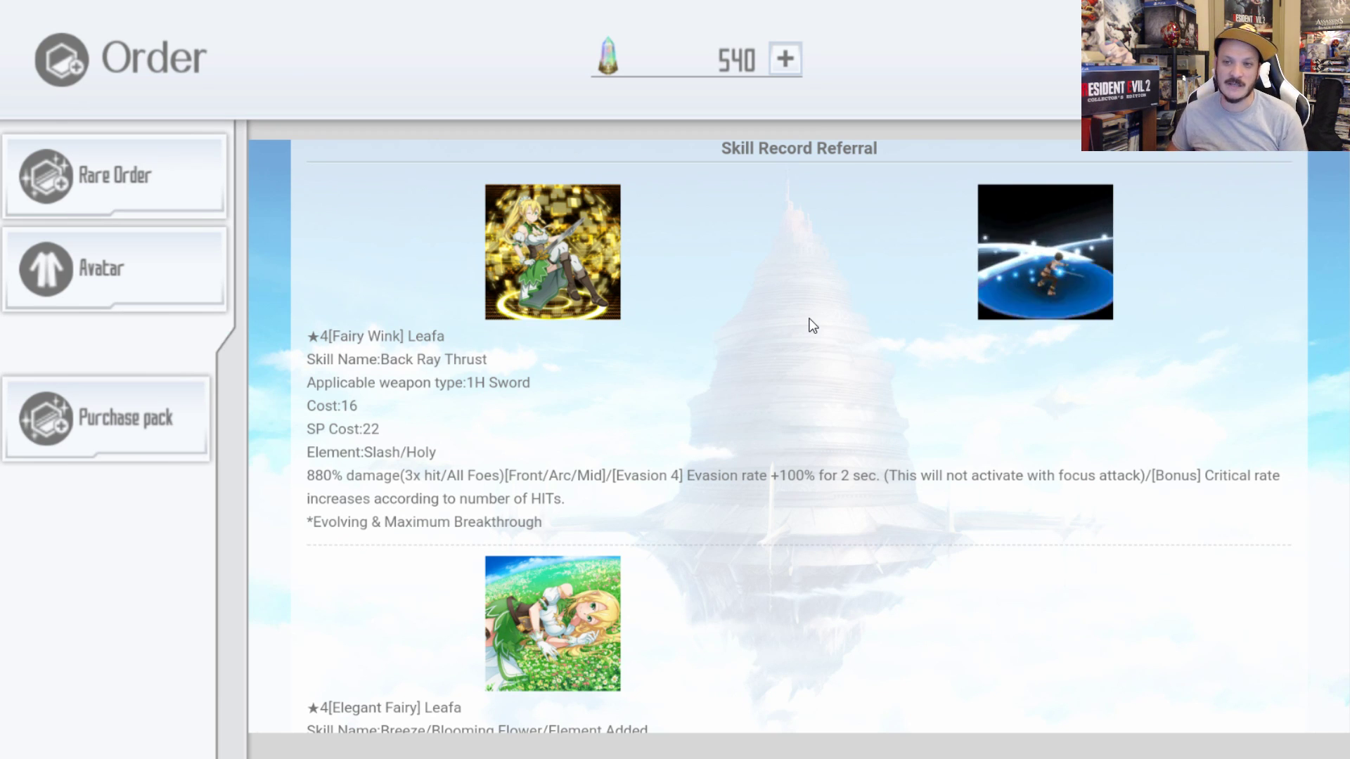
{"action": "scroll", "coordinate": [813, 325], "scroll_direction": "up", "scroll_amount": 5}
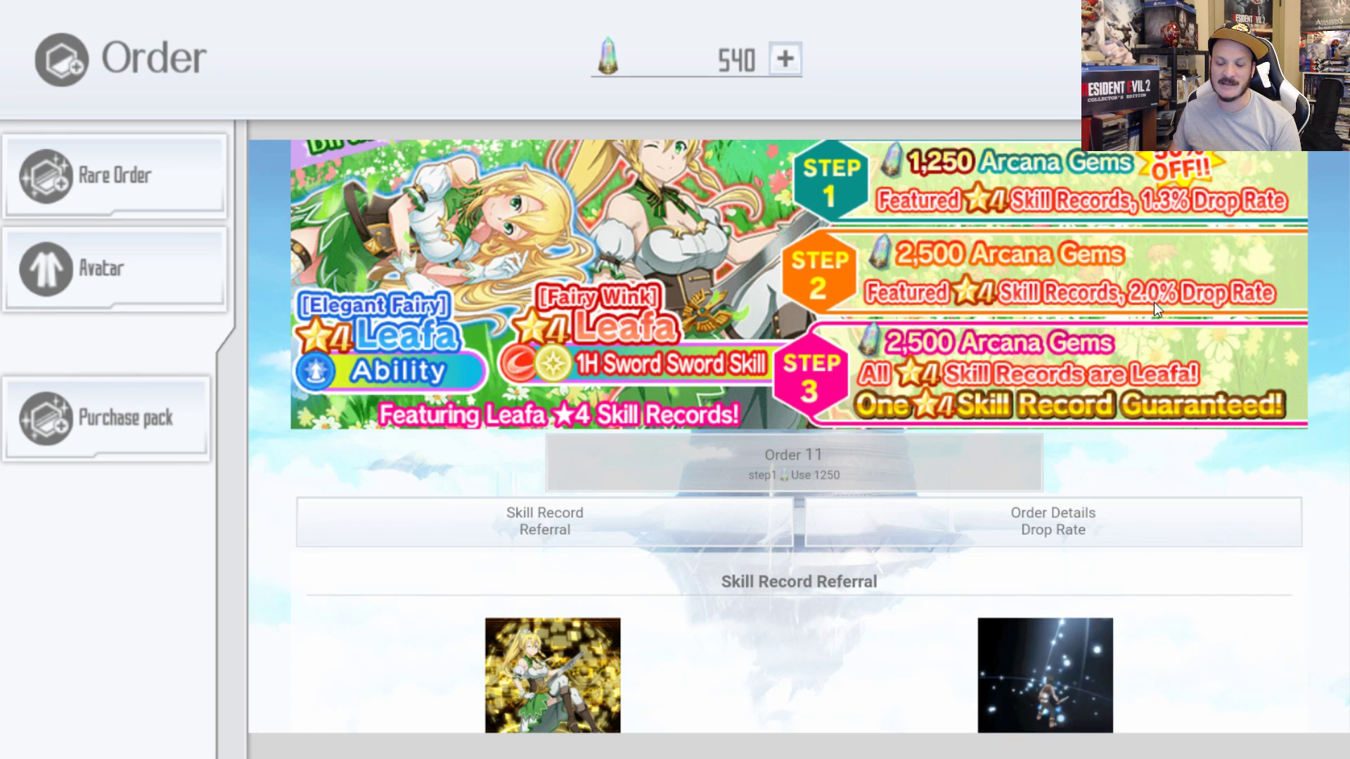
{"action": "scroll", "coordinate": [1190, 306], "scroll_direction": "up", "scroll_amount": 1}
{"action": "scroll", "coordinate": [1190, 306], "scroll_direction": "up", "scroll_amount": 2}
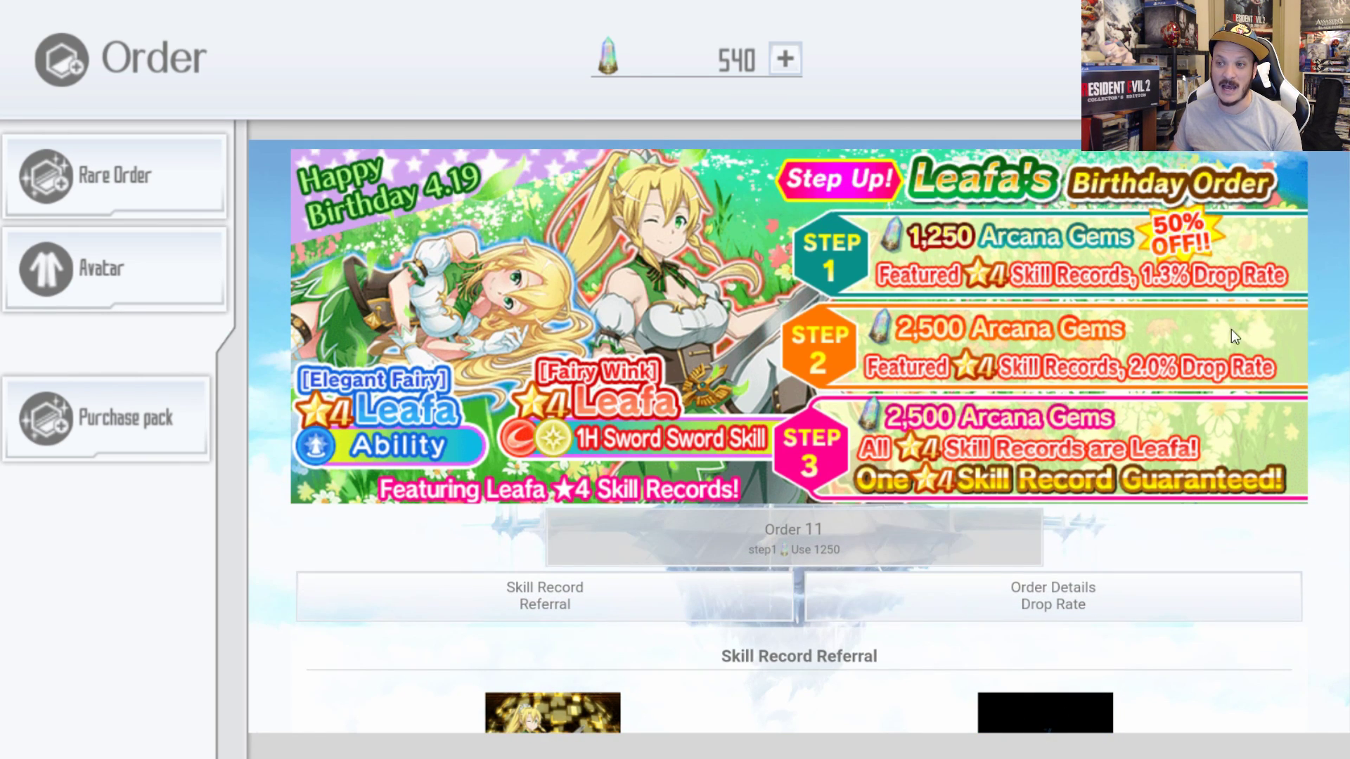
{"action": "scroll", "coordinate": [1121, 345], "scroll_direction": "down", "scroll_amount": 5}
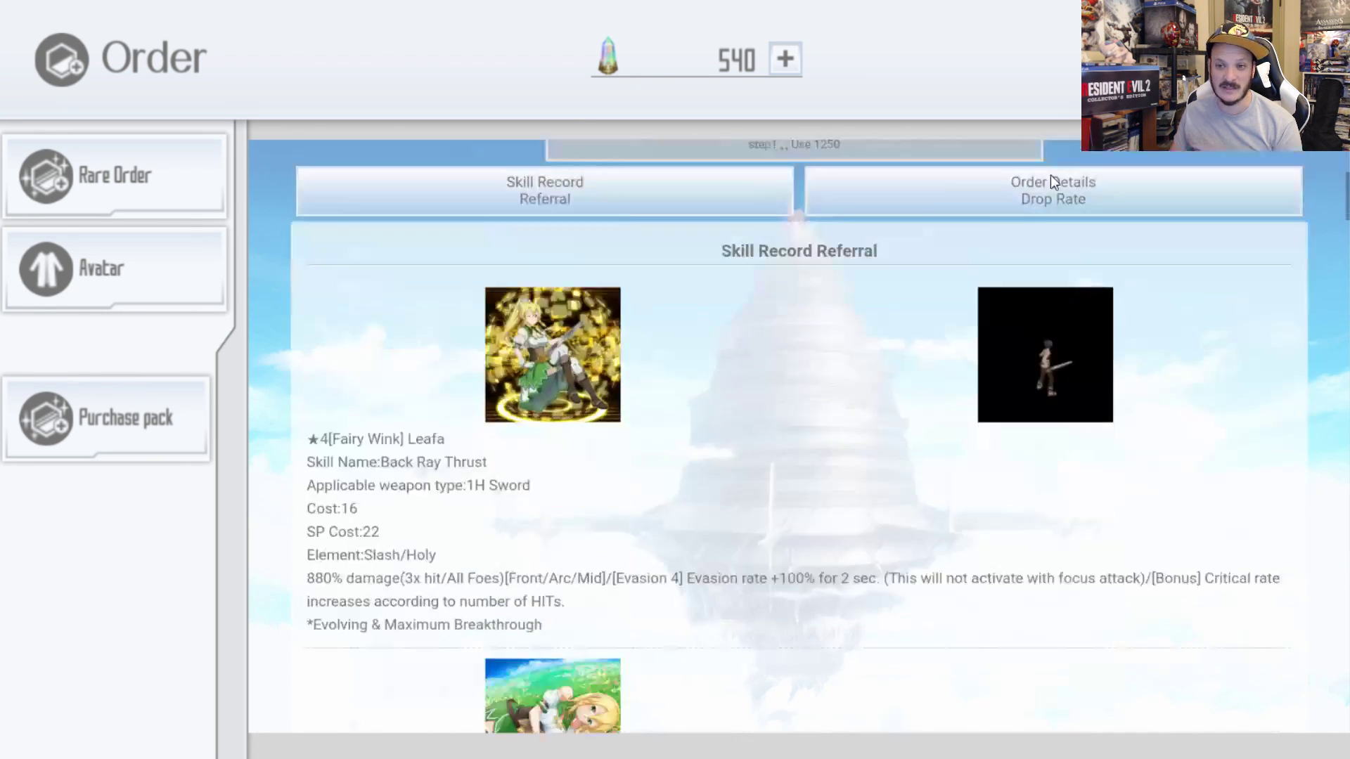
{"action": "scroll", "coordinate": [1051, 175], "scroll_direction": "down", "scroll_amount": 5}
{"action": "scroll", "coordinate": [936, 211], "scroll_direction": "down", "scroll_amount": 5}
{"action": "scroll", "coordinate": [755, 459], "scroll_direction": "down", "scroll_amount": 5}
{"action": "scroll", "coordinate": [758, 491], "scroll_direction": "down", "scroll_amount": 5}
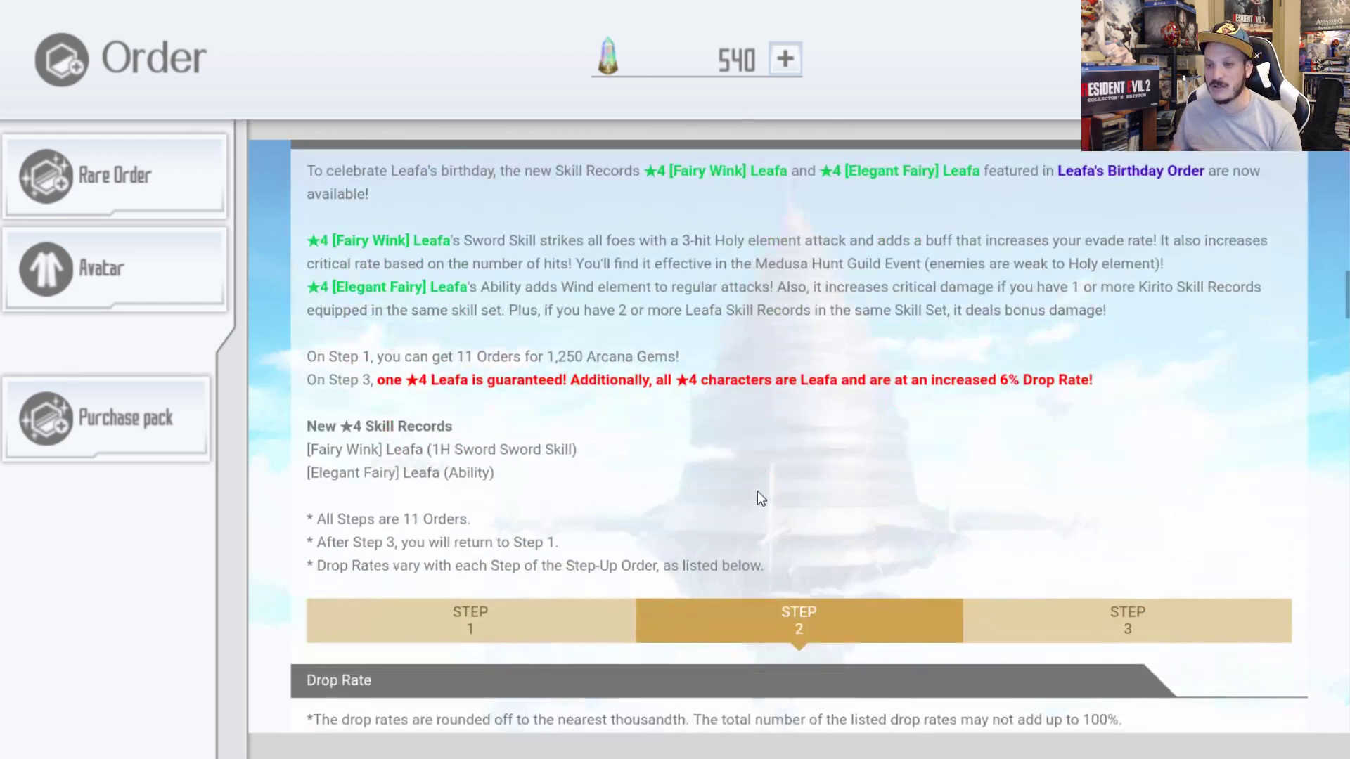
{"action": "scroll", "coordinate": [790, 407], "scroll_direction": "down", "scroll_amount": 5}
{"action": "scroll", "coordinate": [790, 407], "scroll_direction": "down", "scroll_amount": 5}
{"action": "scroll", "coordinate": [766, 251], "scroll_direction": "up", "scroll_amount": 3}
{"action": "scroll", "coordinate": [767, 252], "scroll_direction": "up", "scroll_amount": 1}
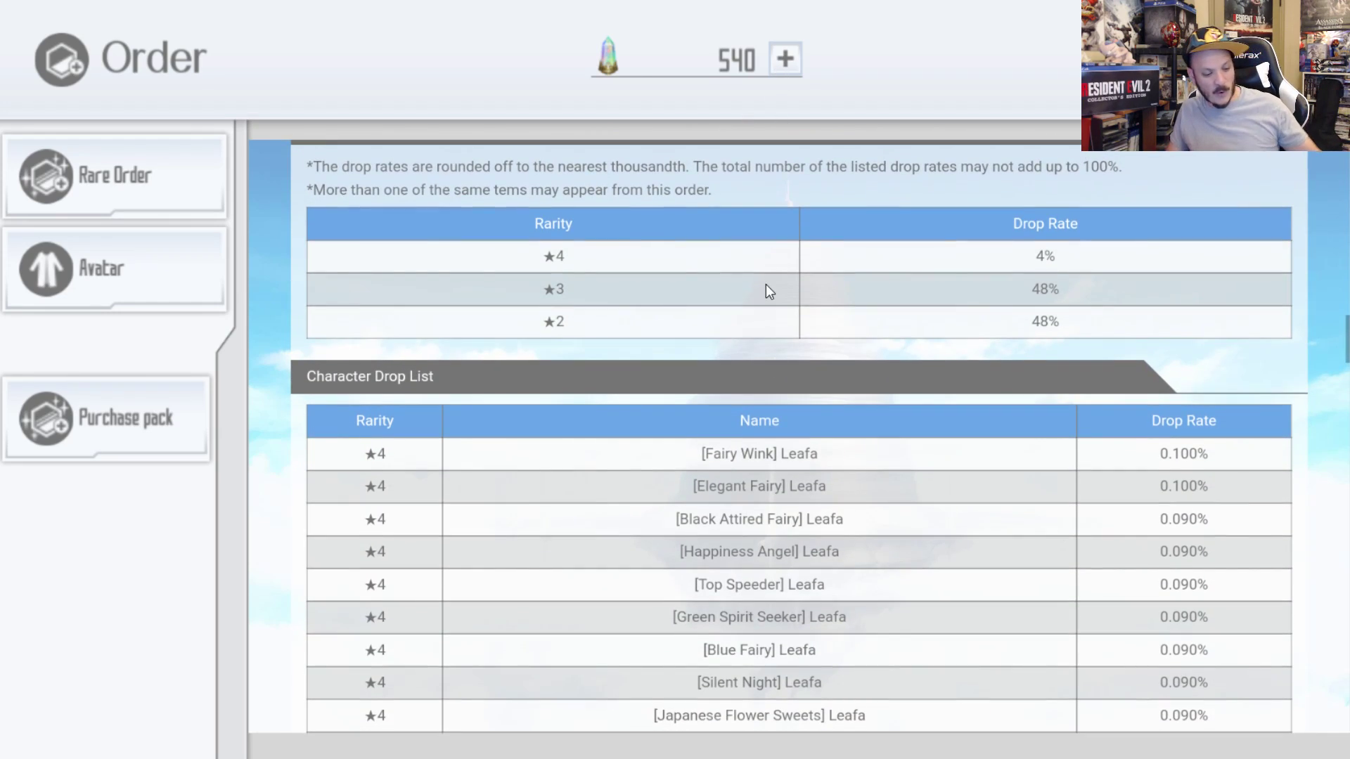
{"action": "scroll", "coordinate": [761, 283], "scroll_direction": "down", "scroll_amount": 1}
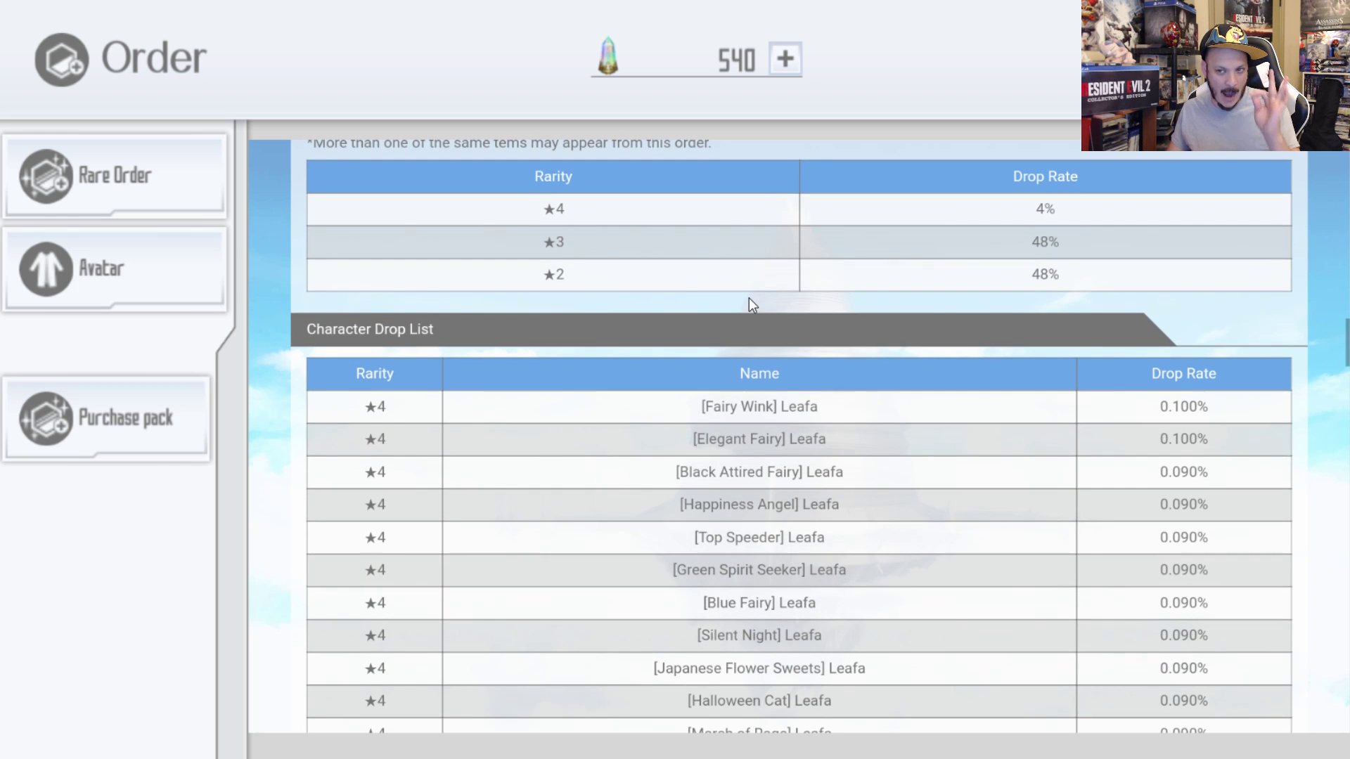
{"action": "scroll", "coordinate": [805, 302], "scroll_direction": "down", "scroll_amount": 2}
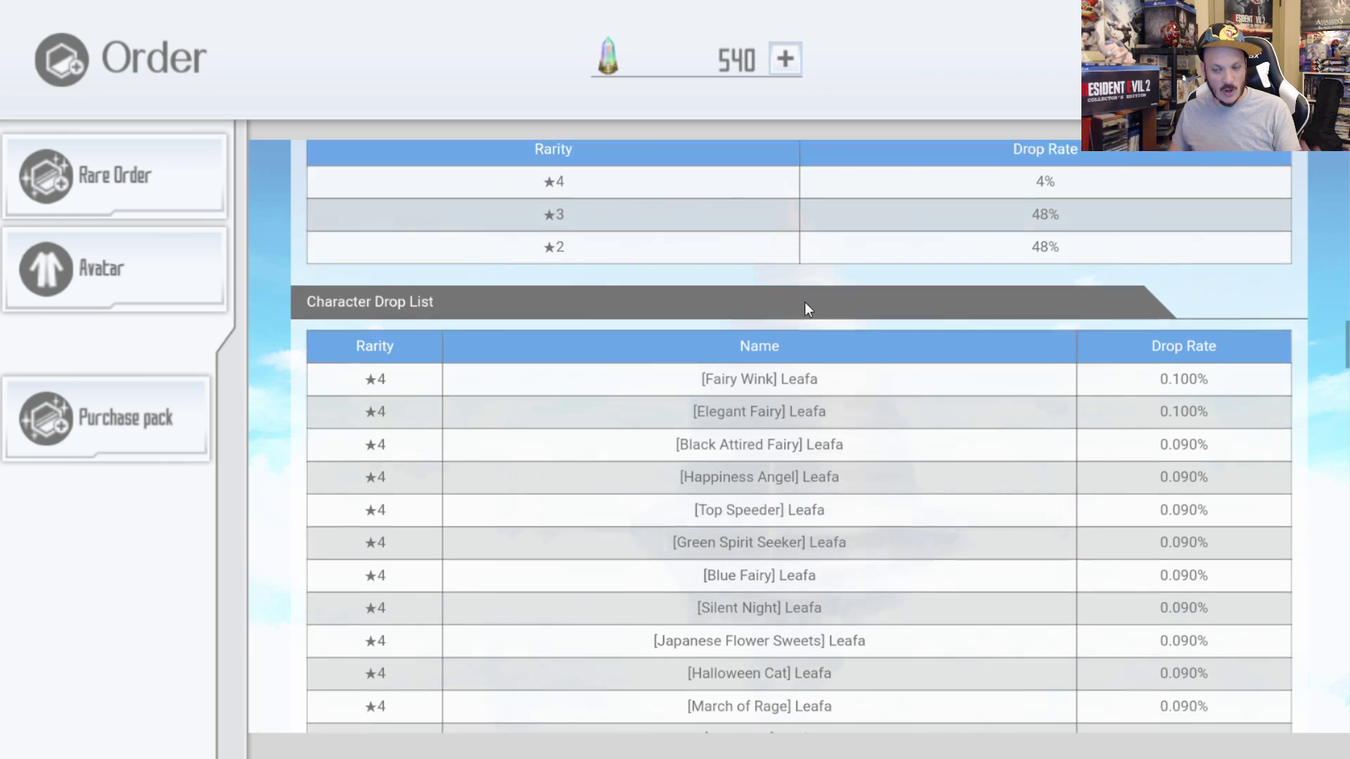
{"action": "scroll", "coordinate": [908, 337], "scroll_direction": "down", "scroll_amount": 3}
{"action": "scroll", "coordinate": [1018, 422], "scroll_direction": "up", "scroll_amount": 3}
{"action": "scroll", "coordinate": [862, 507], "scroll_direction": "up", "scroll_amount": 3}
{"action": "scroll", "coordinate": [876, 251], "scroll_direction": "down", "scroll_amount": 3}
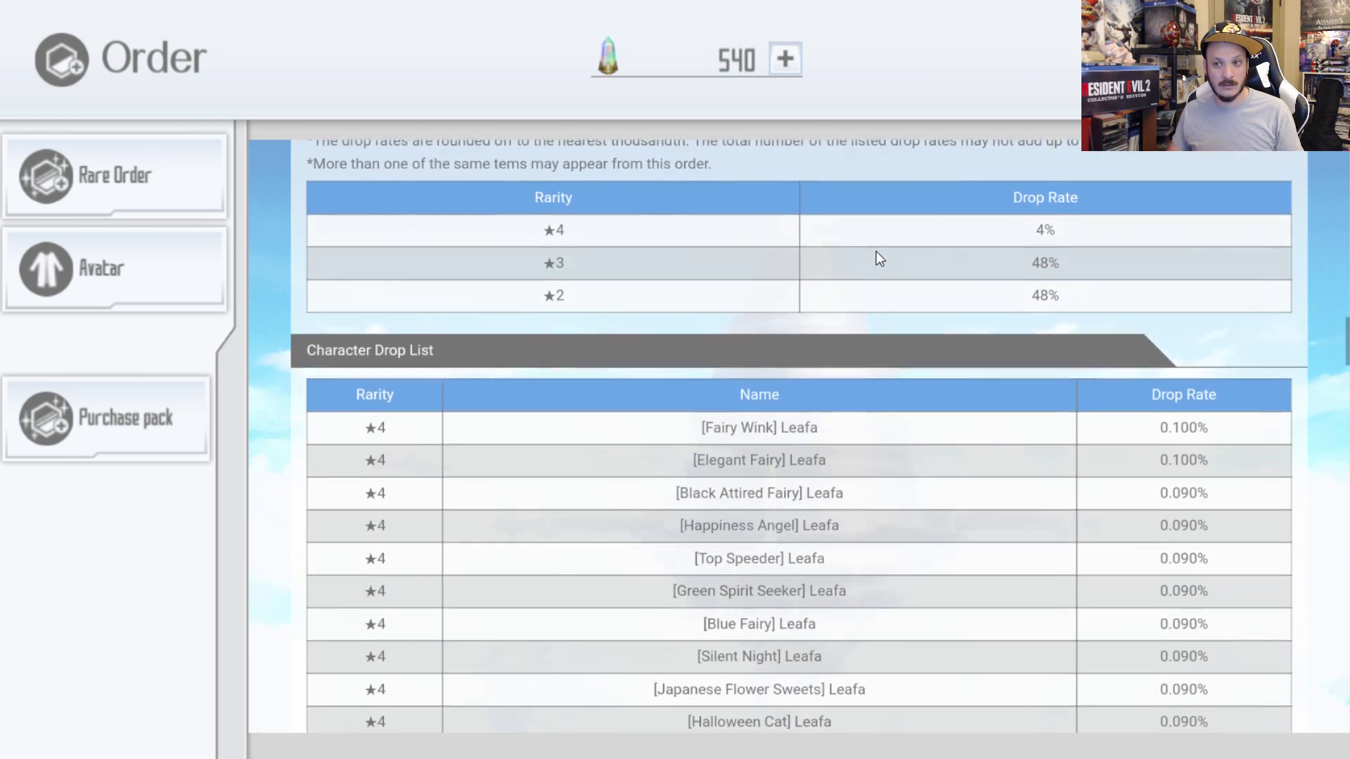
{"action": "scroll", "coordinate": [1054, 369], "scroll_direction": "down", "scroll_amount": 2}
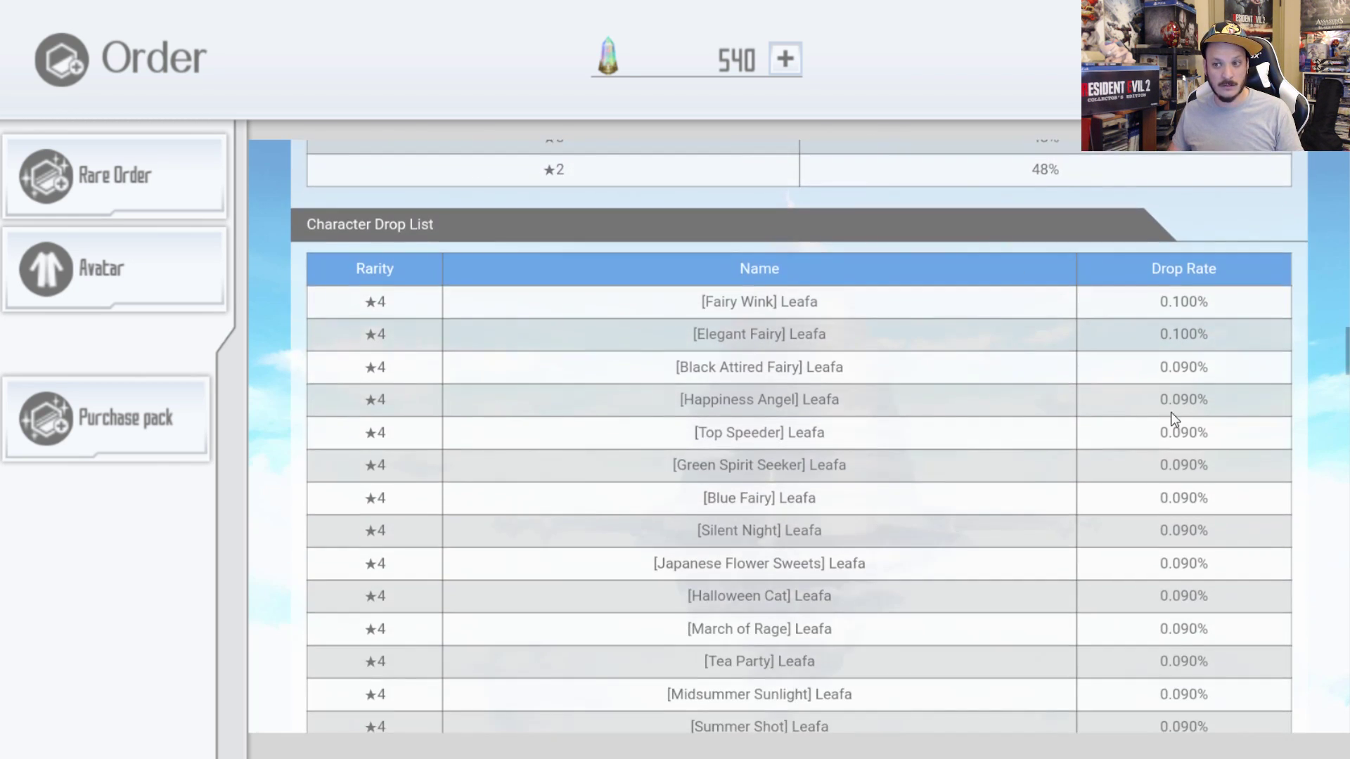
{"action": "scroll", "coordinate": [1172, 413], "scroll_direction": "up", "scroll_amount": 10}
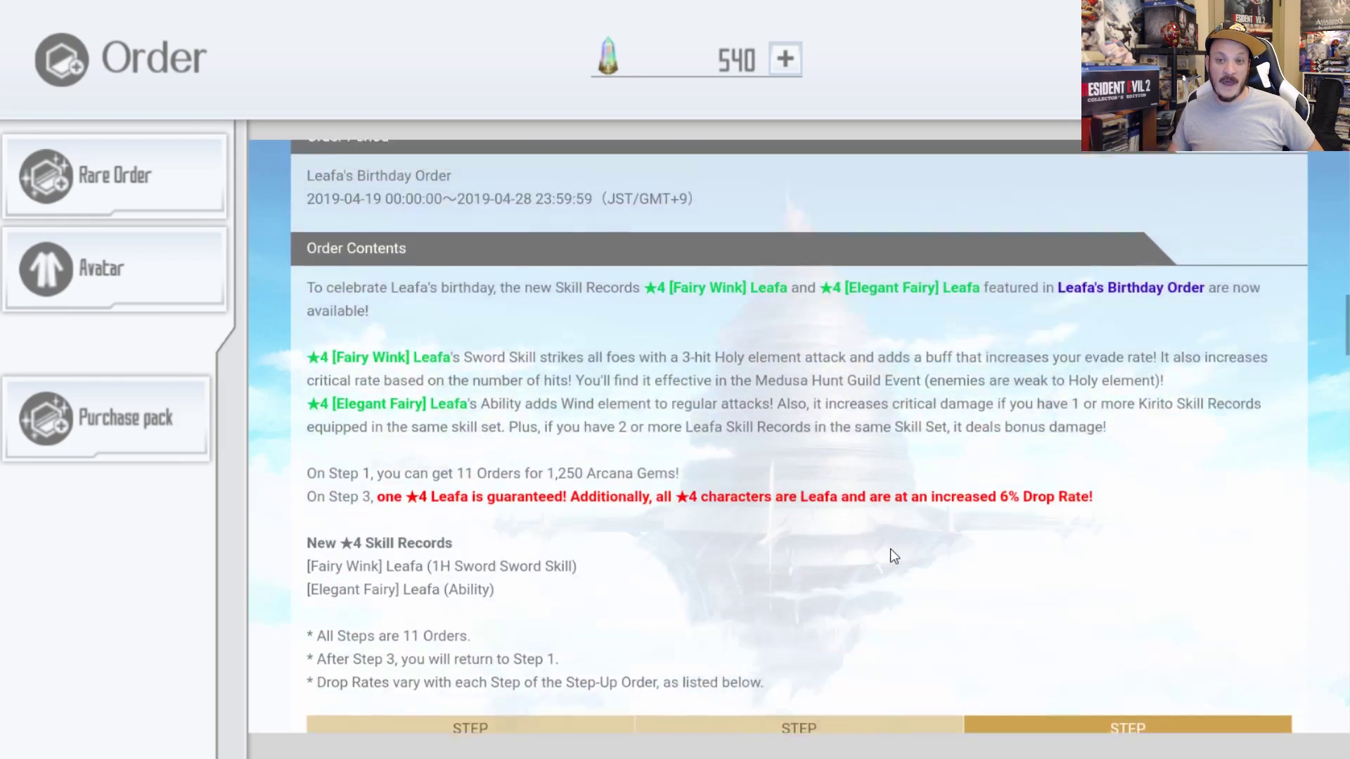
{"action": "scroll", "coordinate": [896, 548], "scroll_direction": "up", "scroll_amount": 5}
{"action": "scroll", "coordinate": [901, 552], "scroll_direction": "up", "scroll_amount": 5}
{"action": "scroll", "coordinate": [902, 550], "scroll_direction": "up", "scroll_amount": 5}
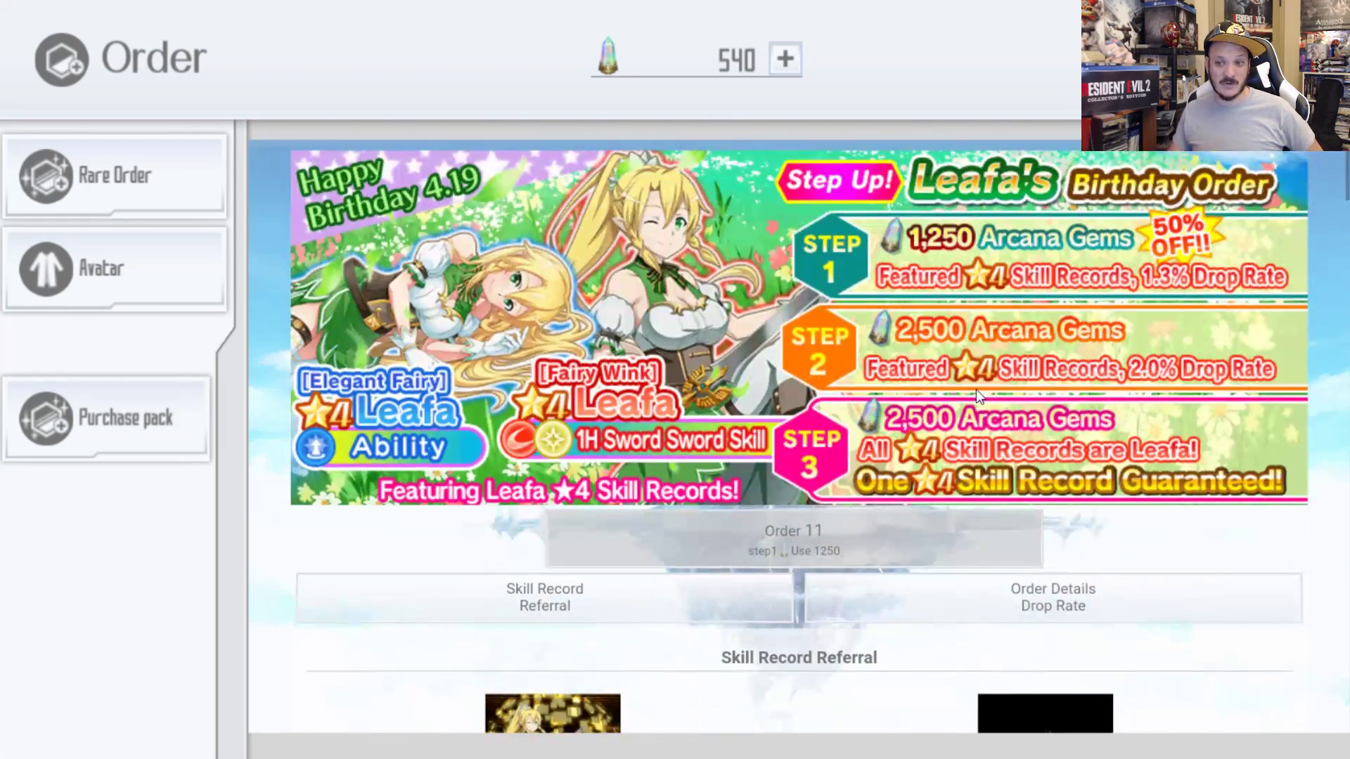